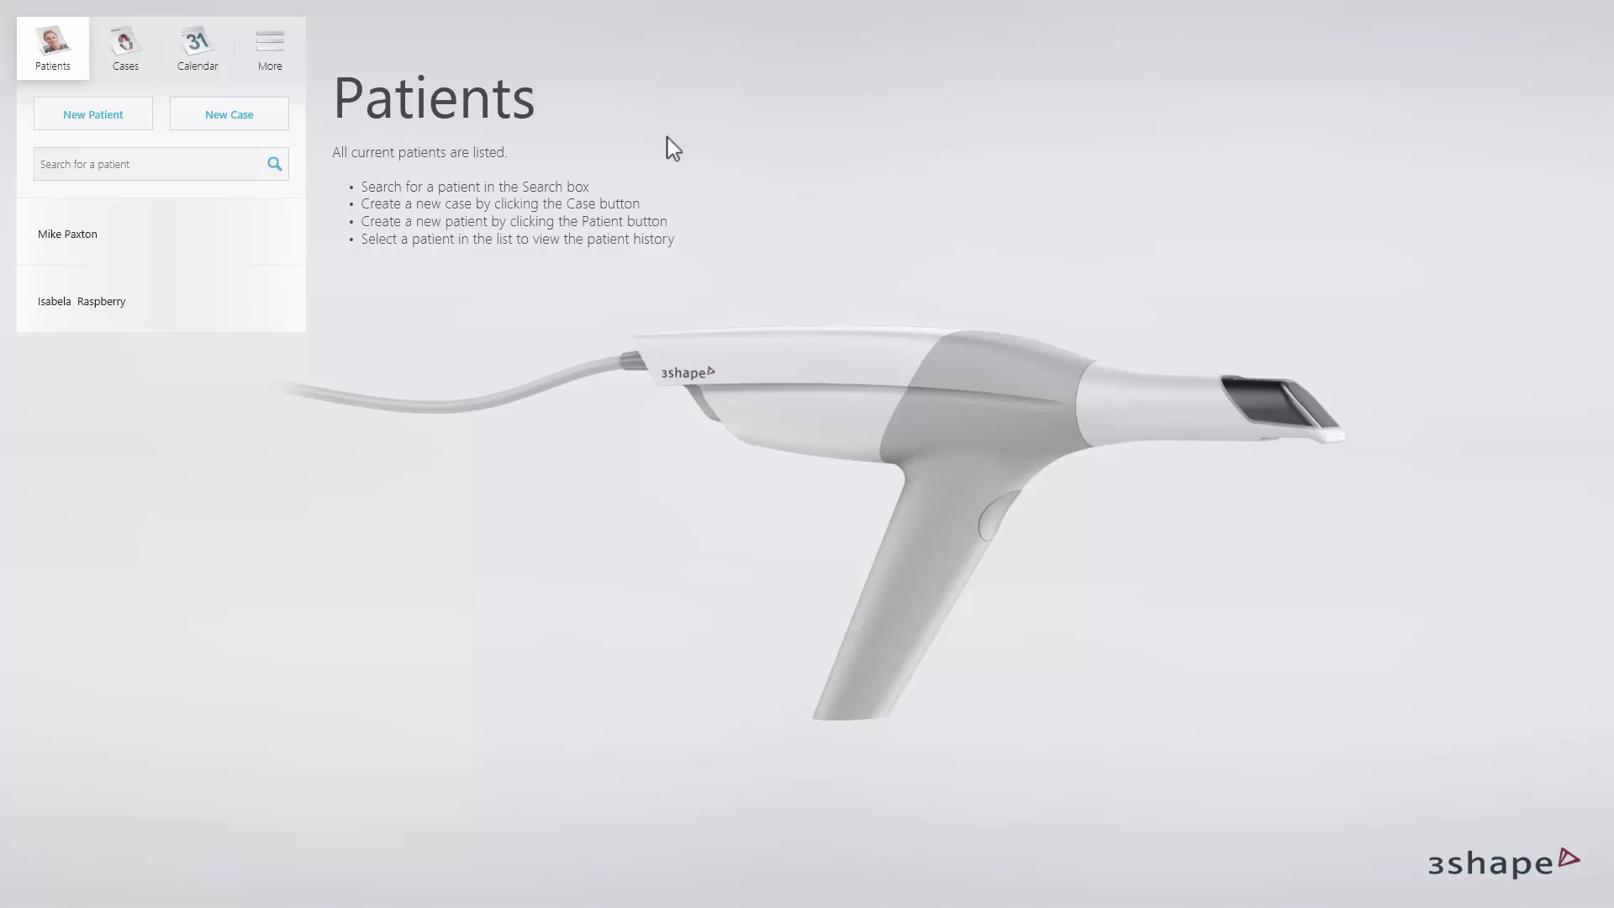
- Add a new patient with first and last name, then start a new case for them
{"action": "left_click", "coordinate": [116, 124]}
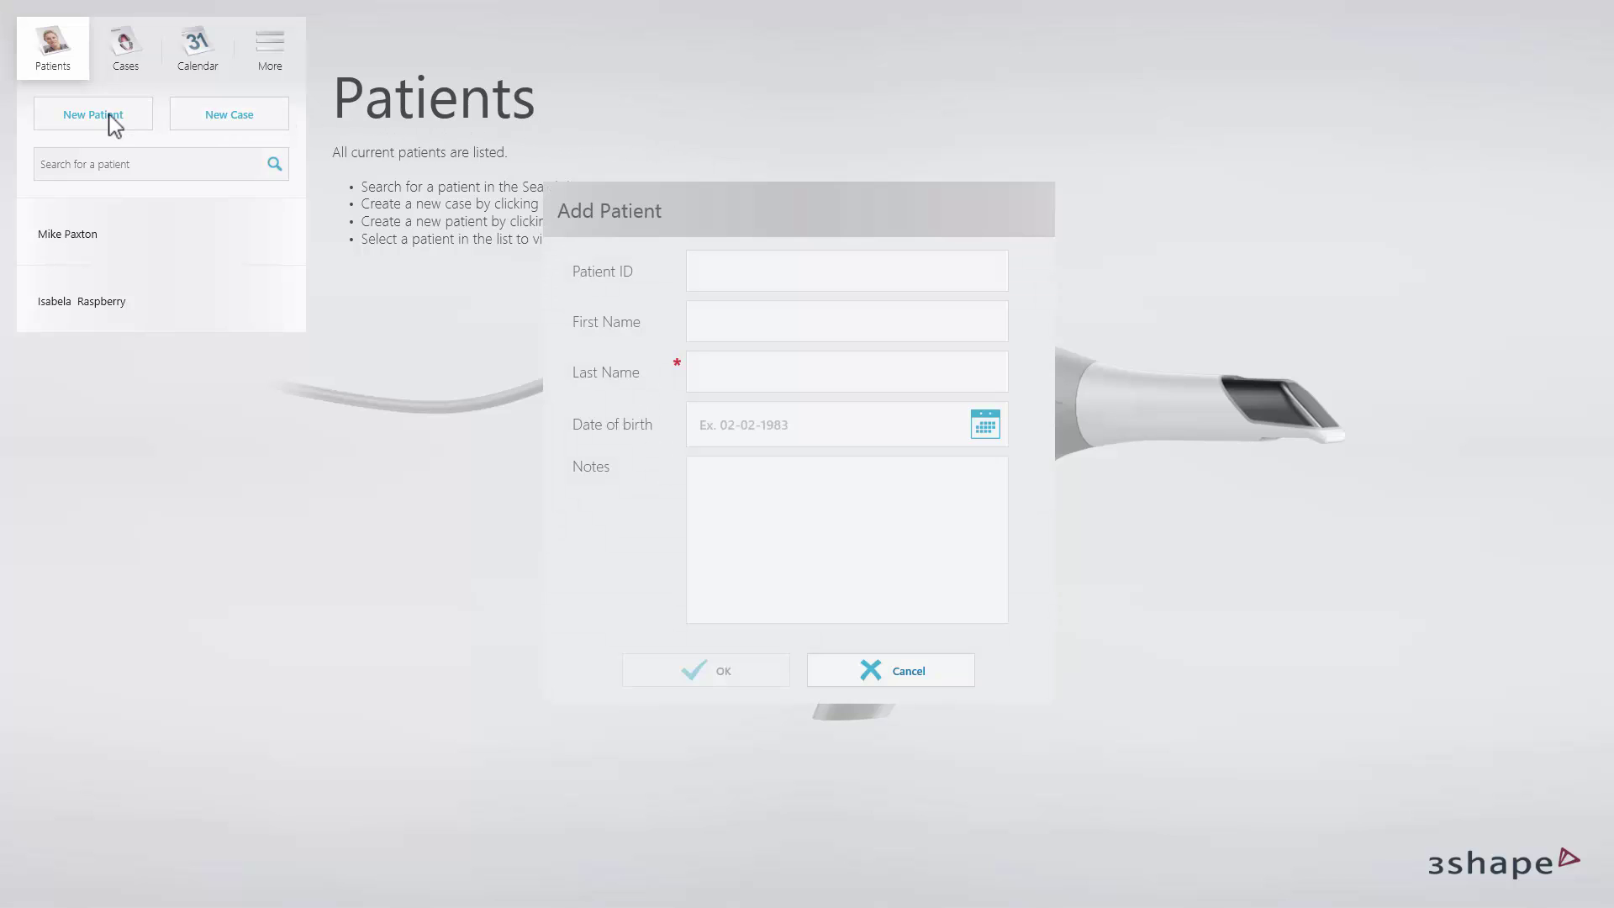
{"action": "left_click", "coordinate": [745, 336]}
{"action": "type", "text": "Christopher"}
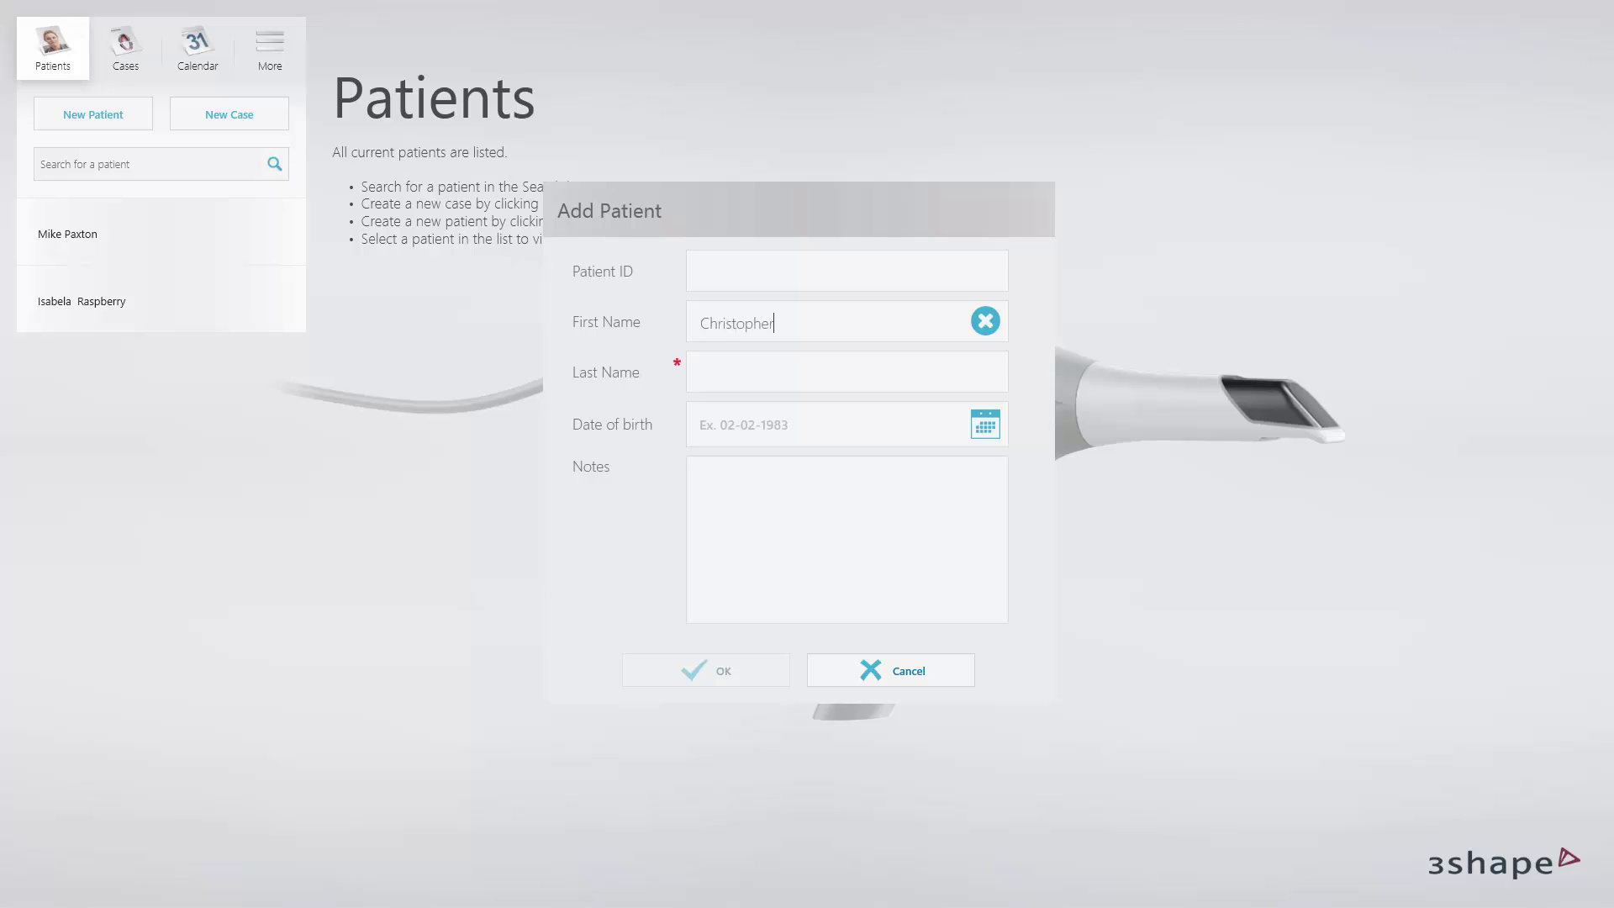
{"action": "left_click", "coordinate": [840, 372]}
{"action": "type", "text": "Wedged"}
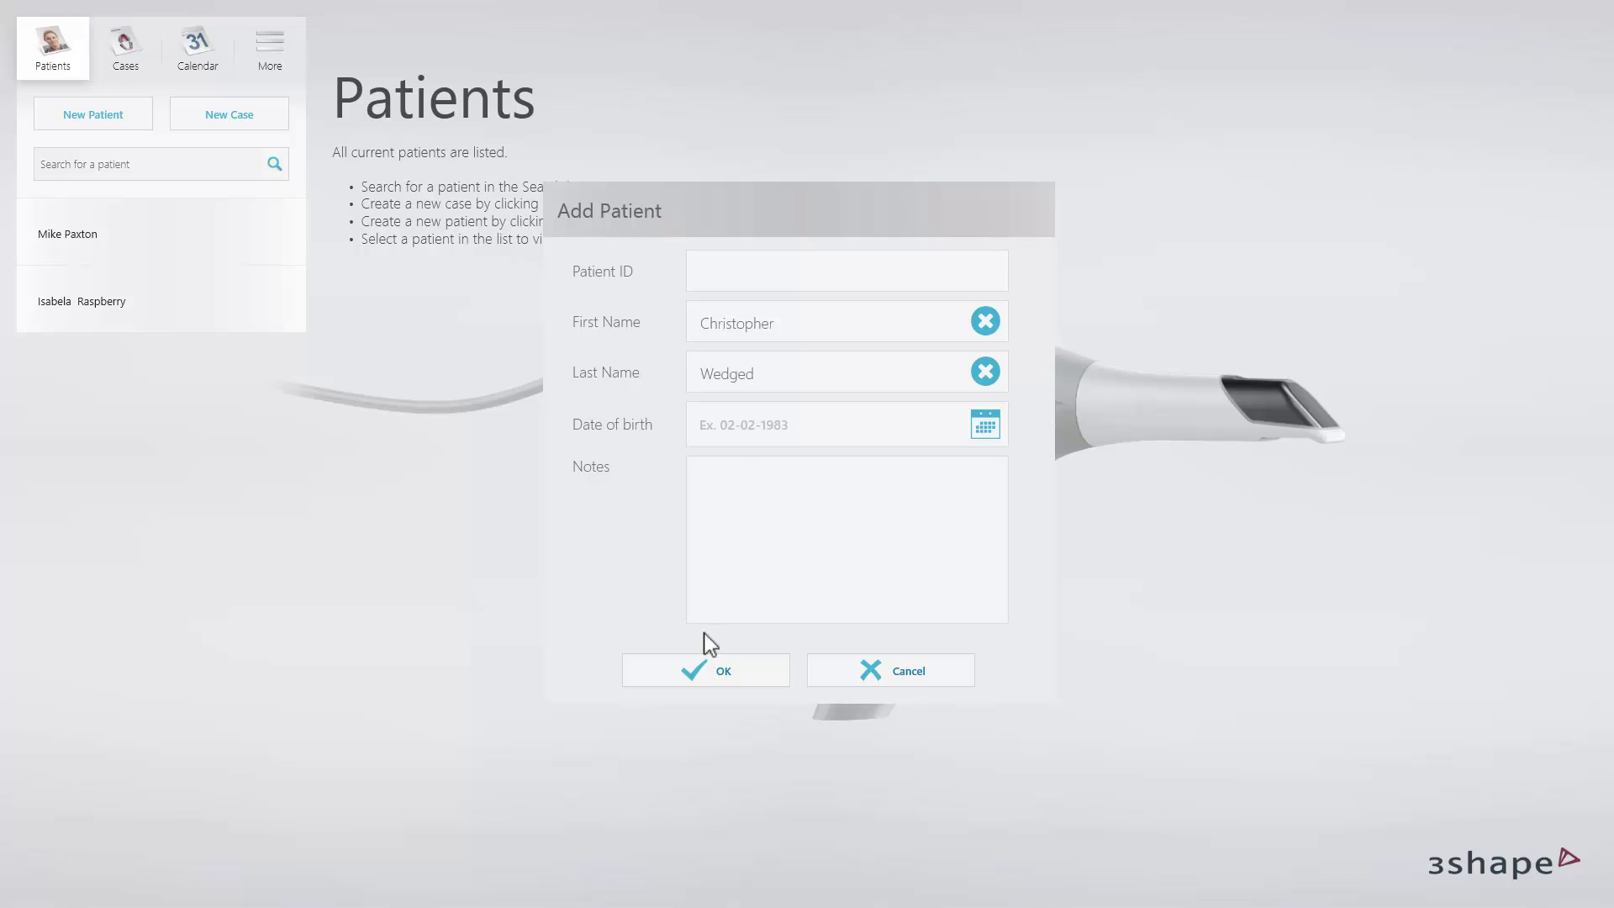
{"action": "left_click", "coordinate": [698, 673]}
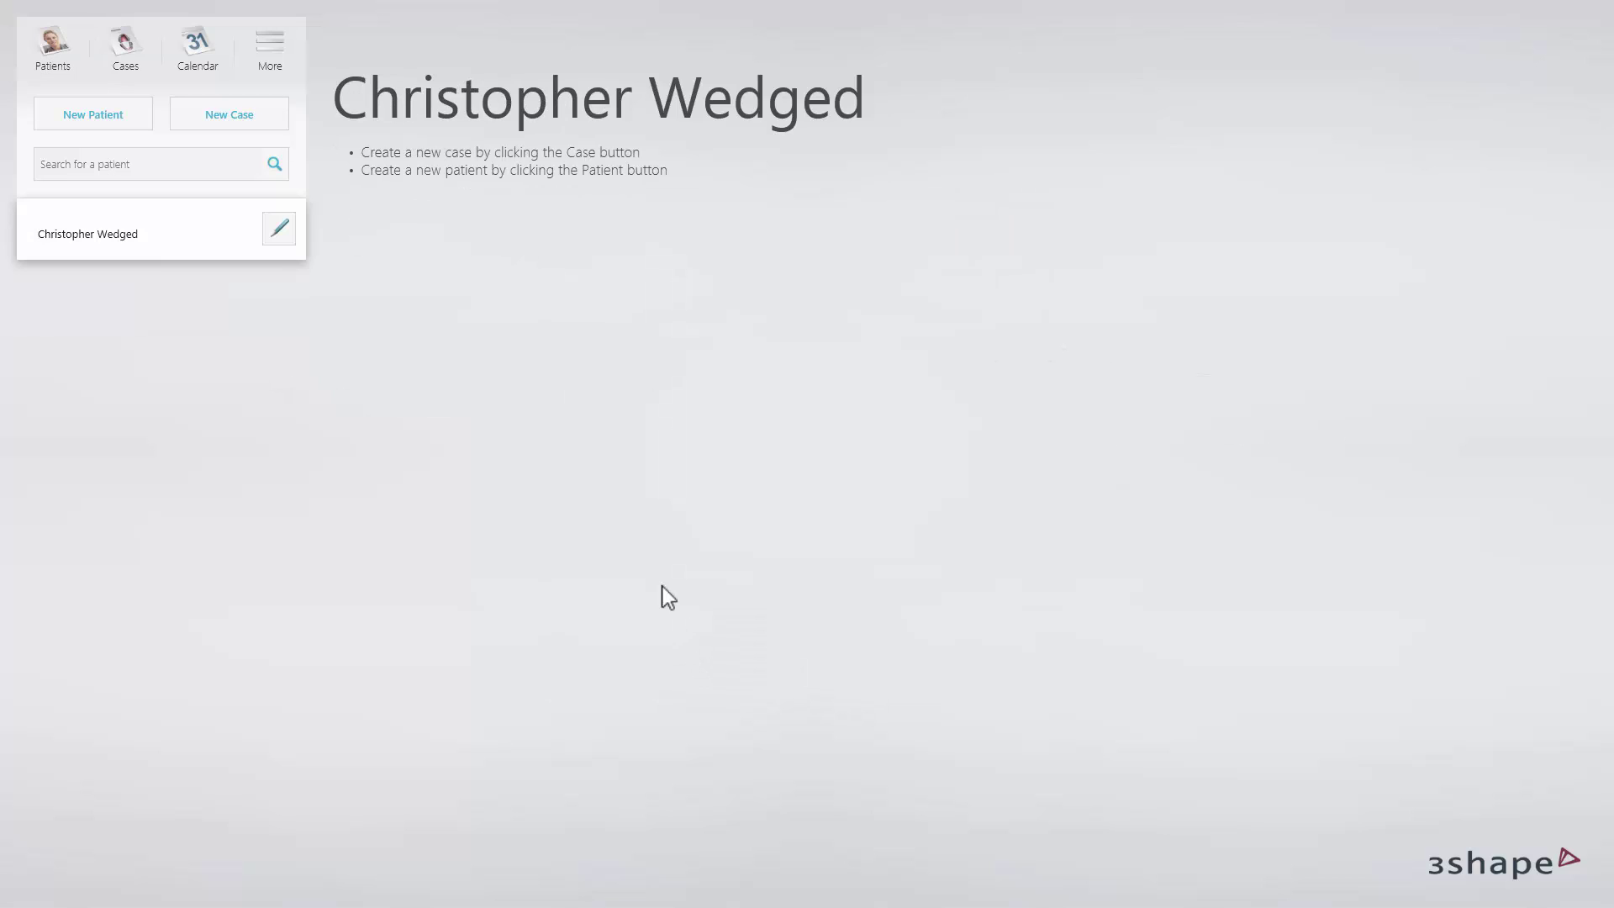
{"action": "left_click", "coordinate": [277, 122]}
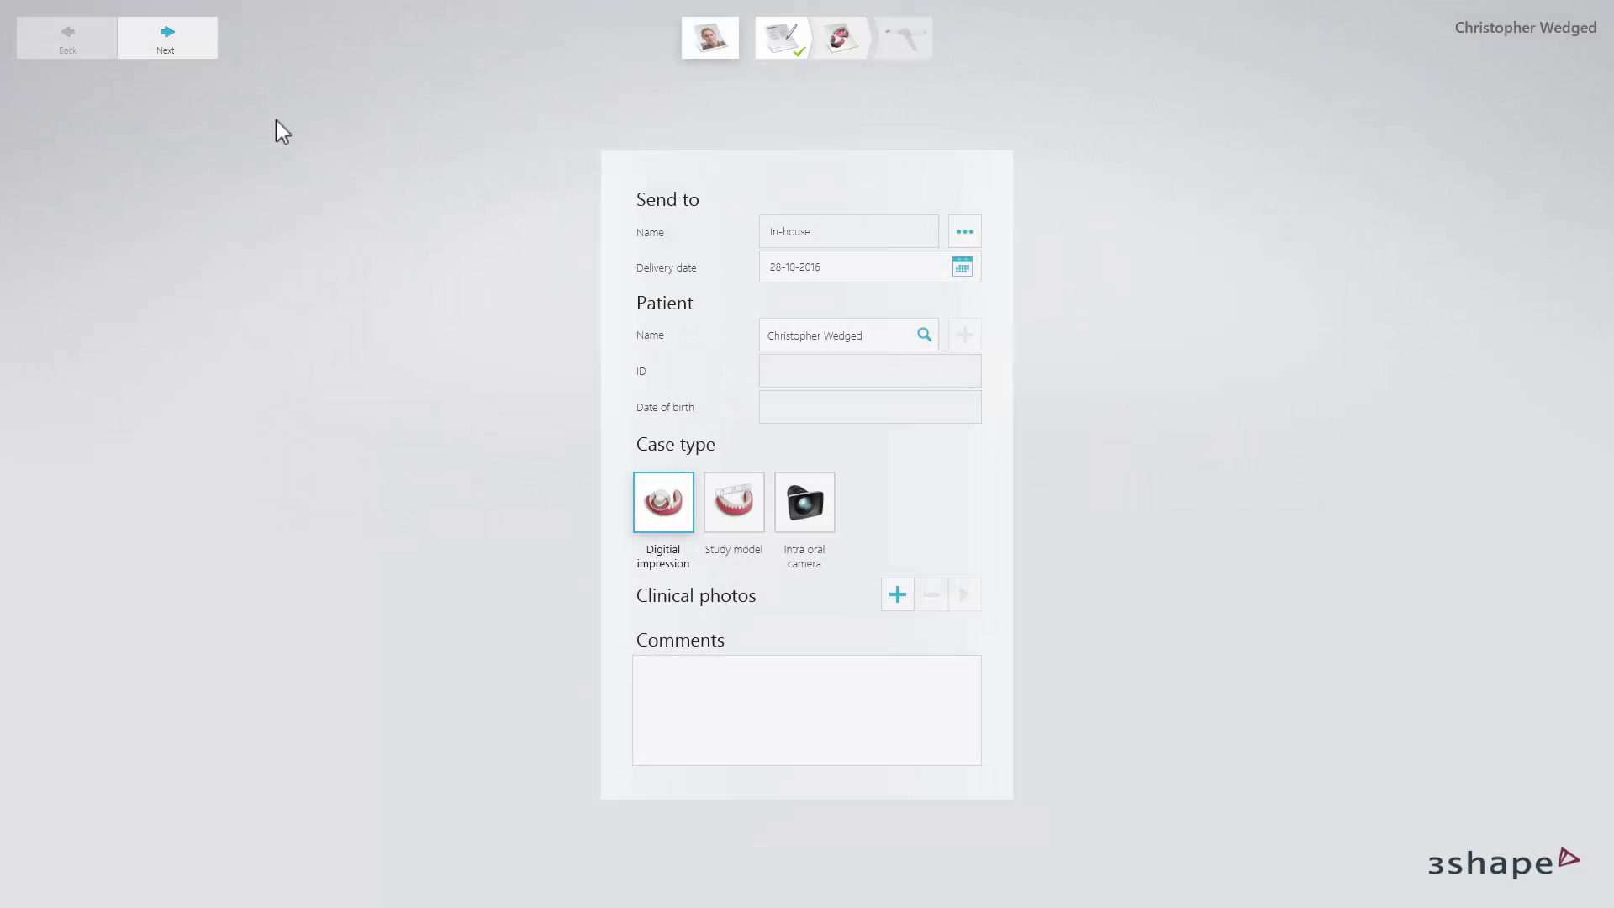
- Select the upper molar as an Anatomy restoration with Crown indication
{"action": "left_click", "coordinate": [198, 52]}
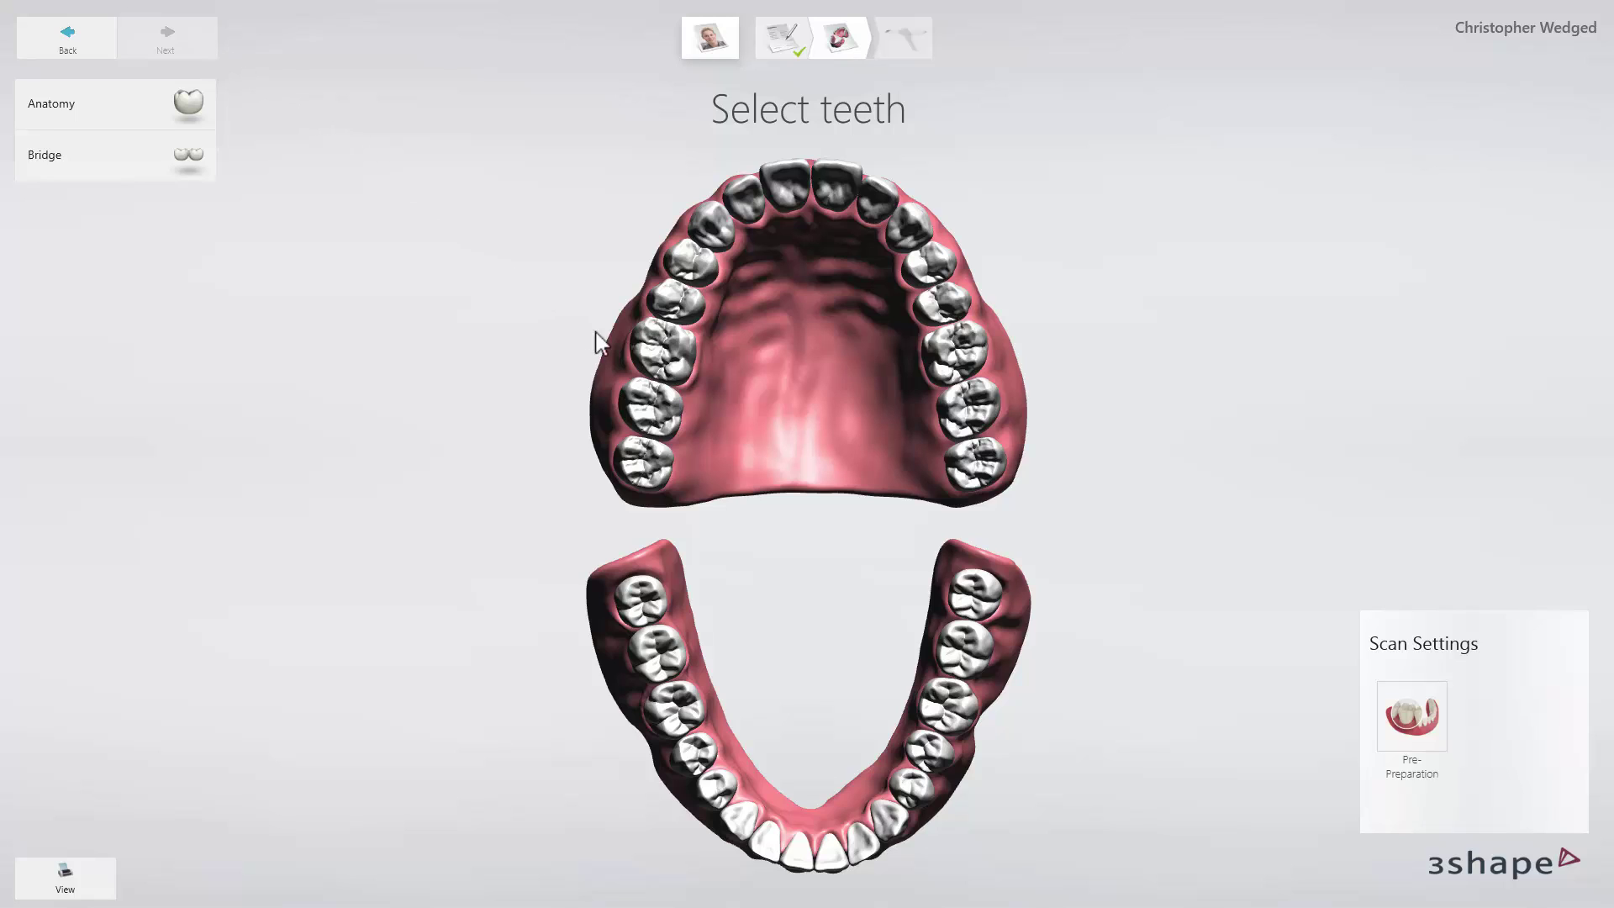
{"action": "left_click", "coordinate": [652, 353]}
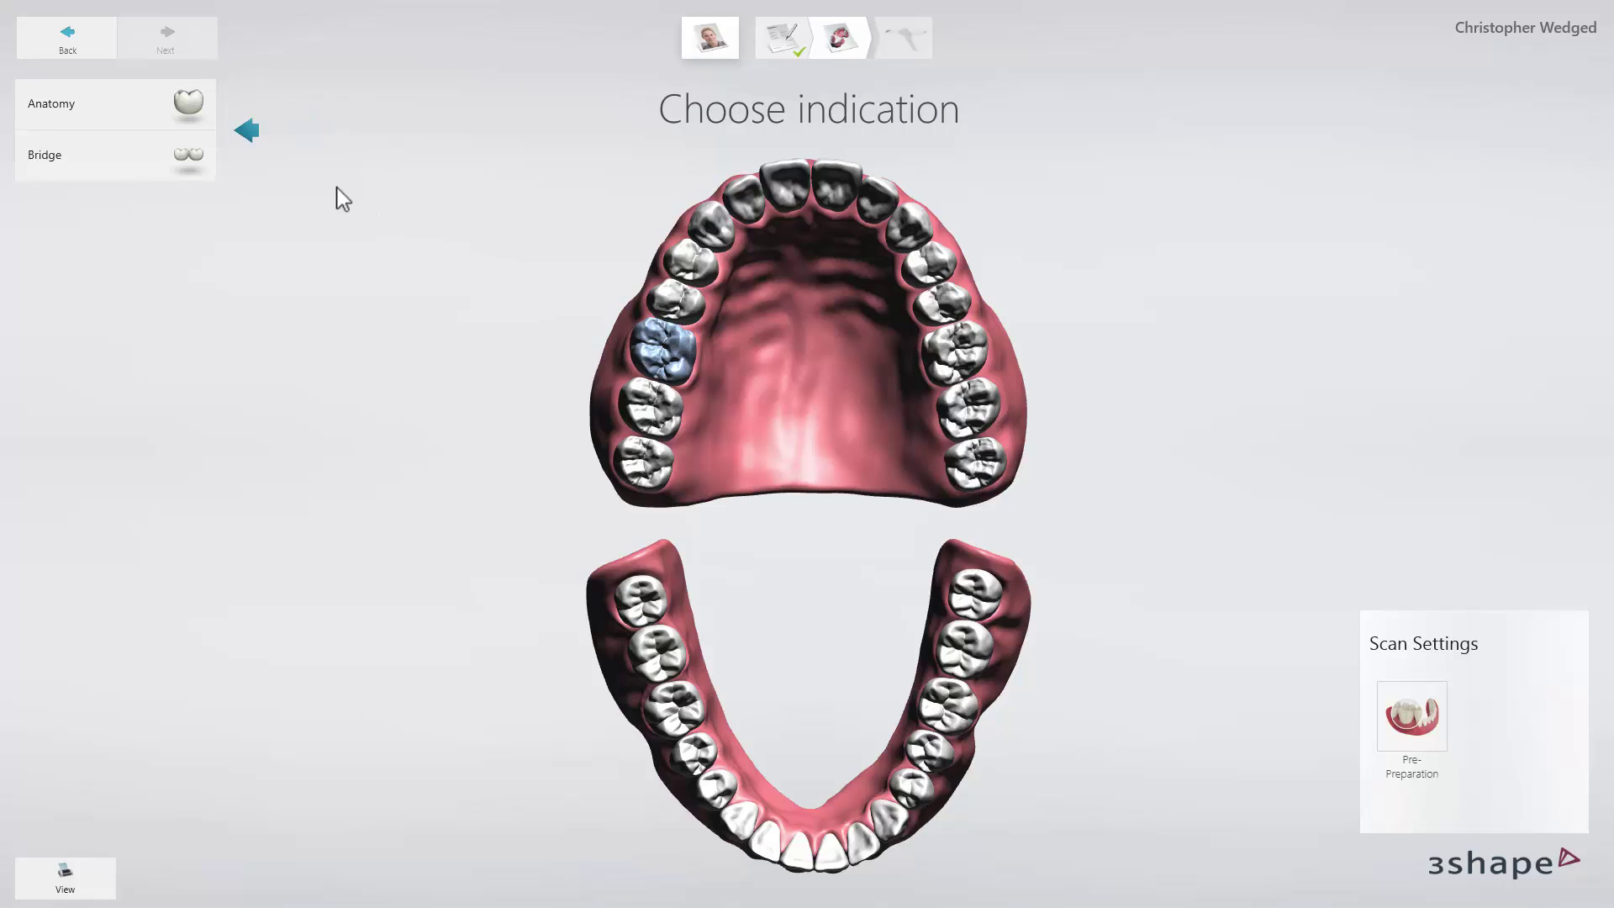
{"action": "left_click", "coordinate": [203, 111]}
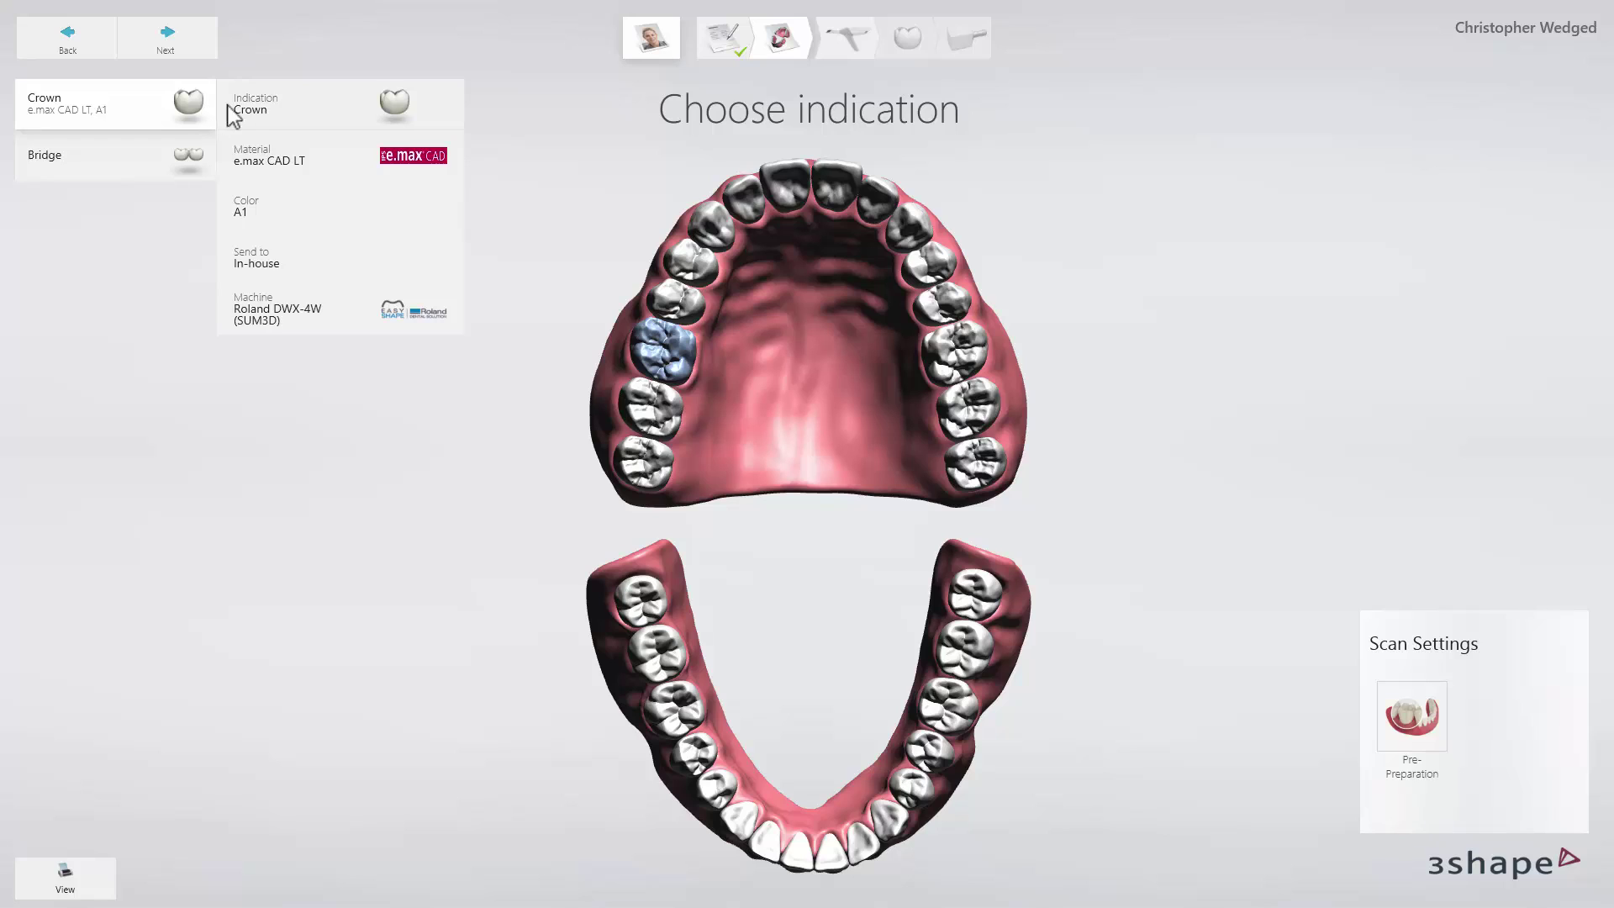
{"action": "left_click", "coordinate": [261, 114]}
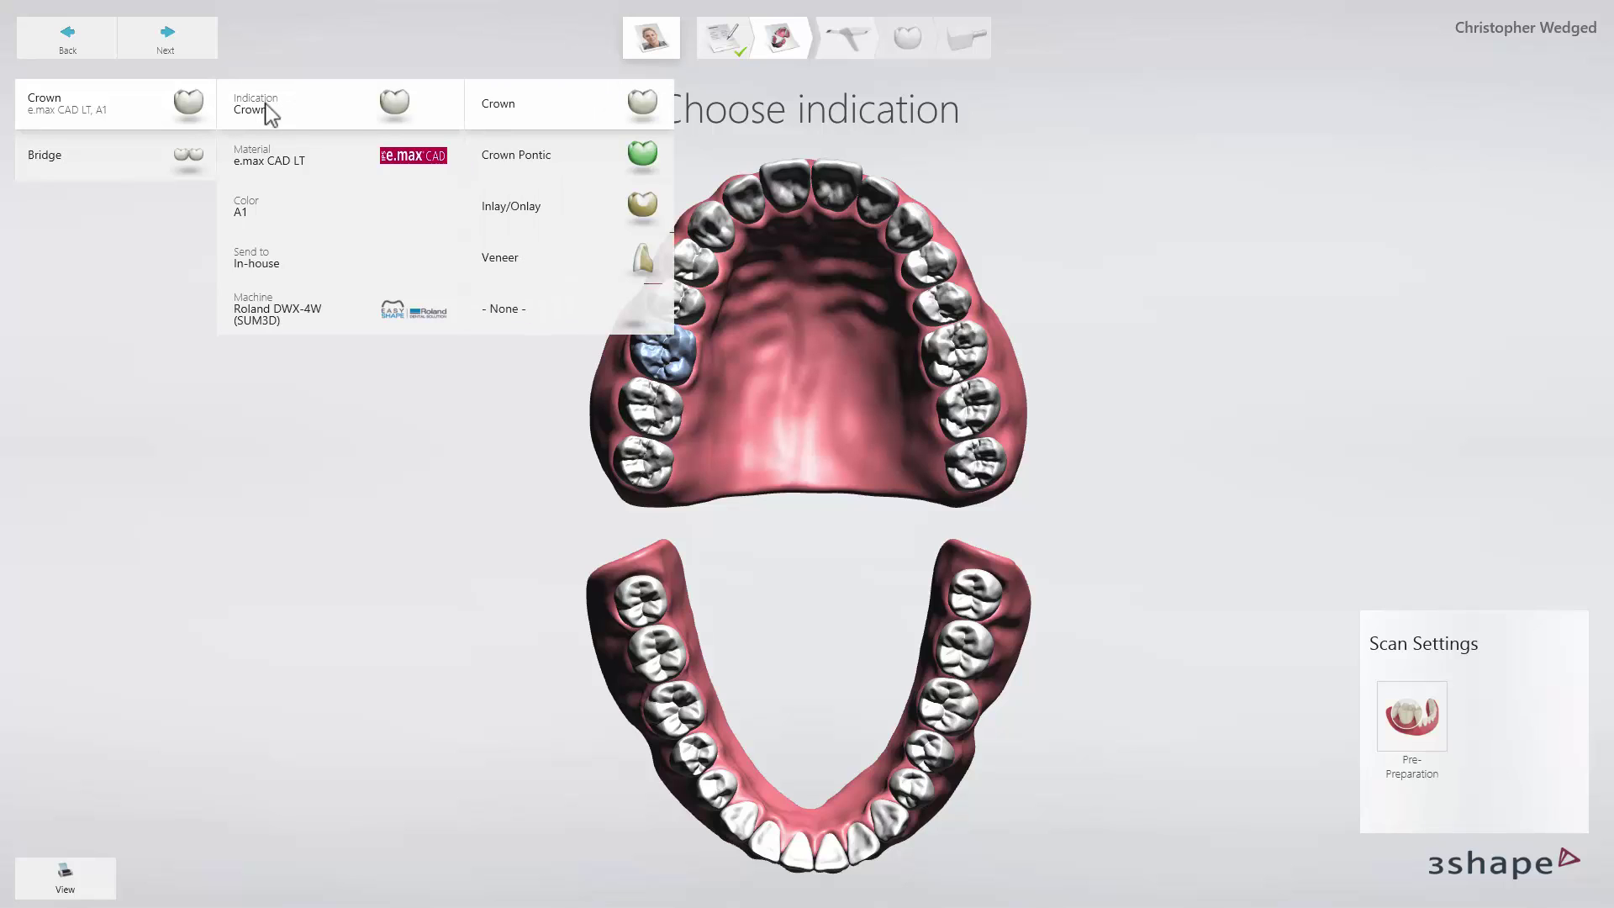
{"action": "left_click", "coordinate": [481, 101]}
- Set the crown material to e.max CAD HT and shade A2
{"action": "left_click", "coordinate": [360, 161]}
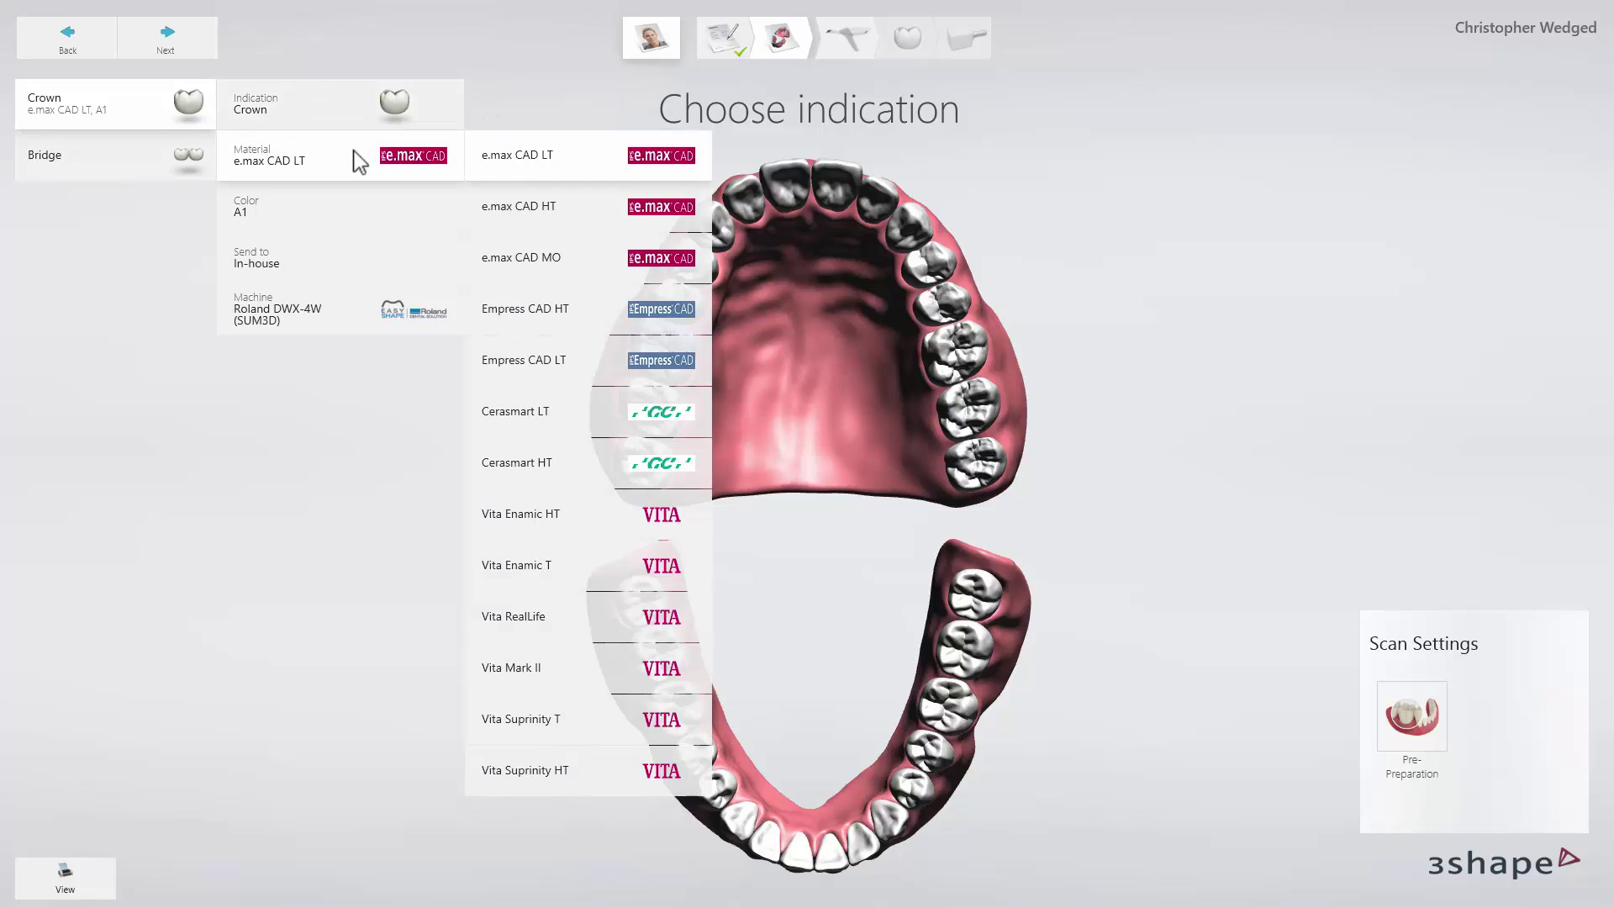
{"action": "left_click", "coordinate": [516, 207]}
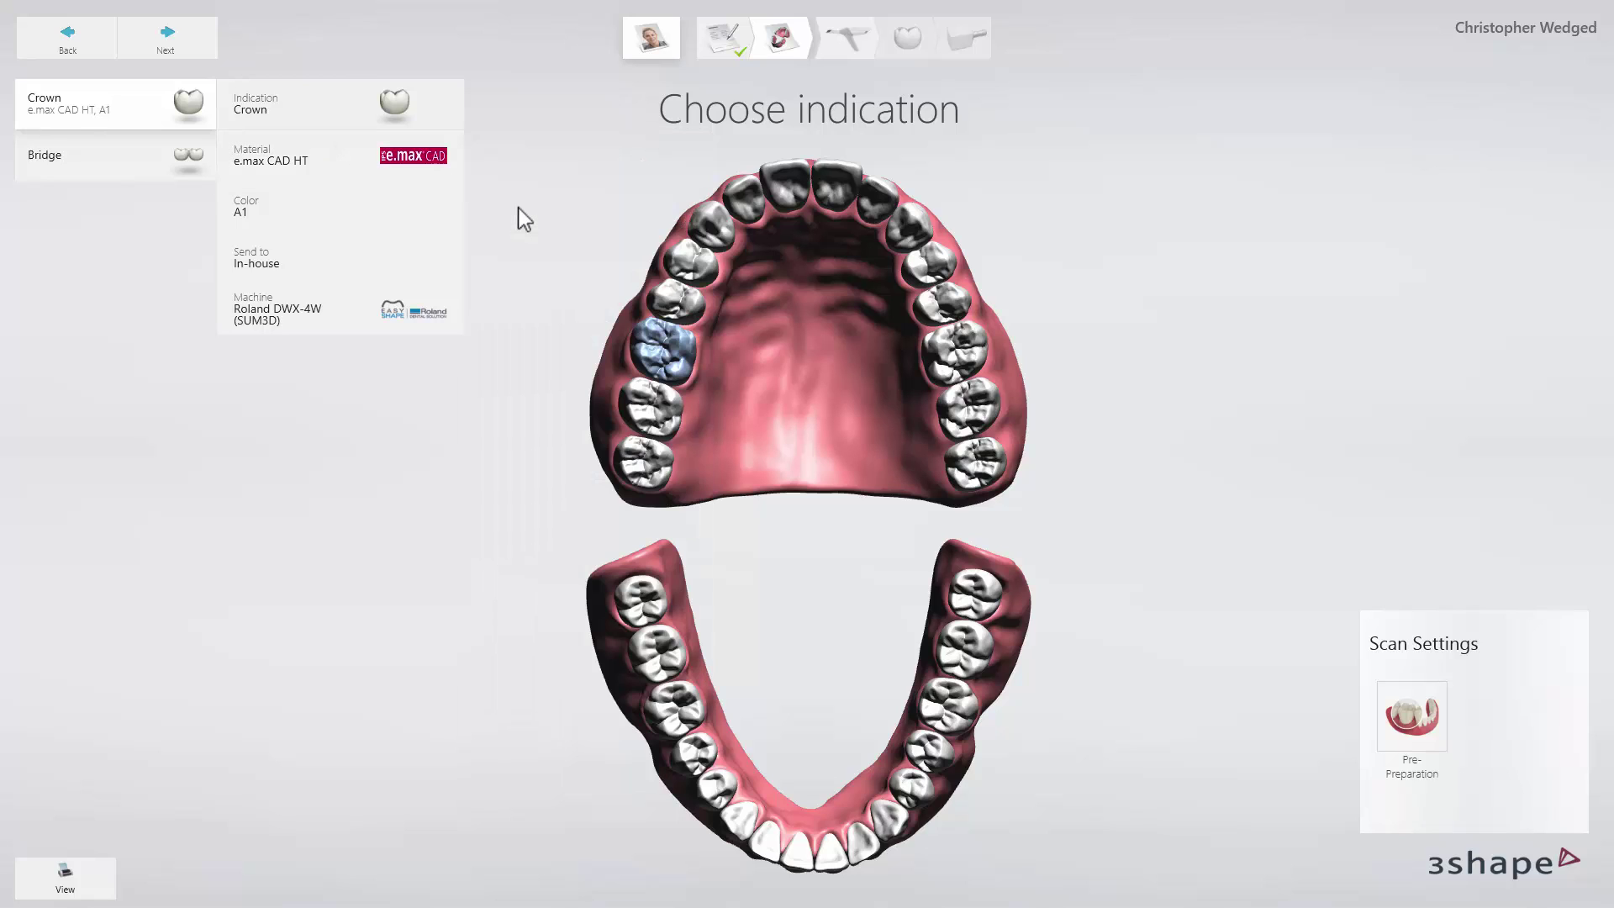
{"action": "left_click", "coordinate": [434, 207]}
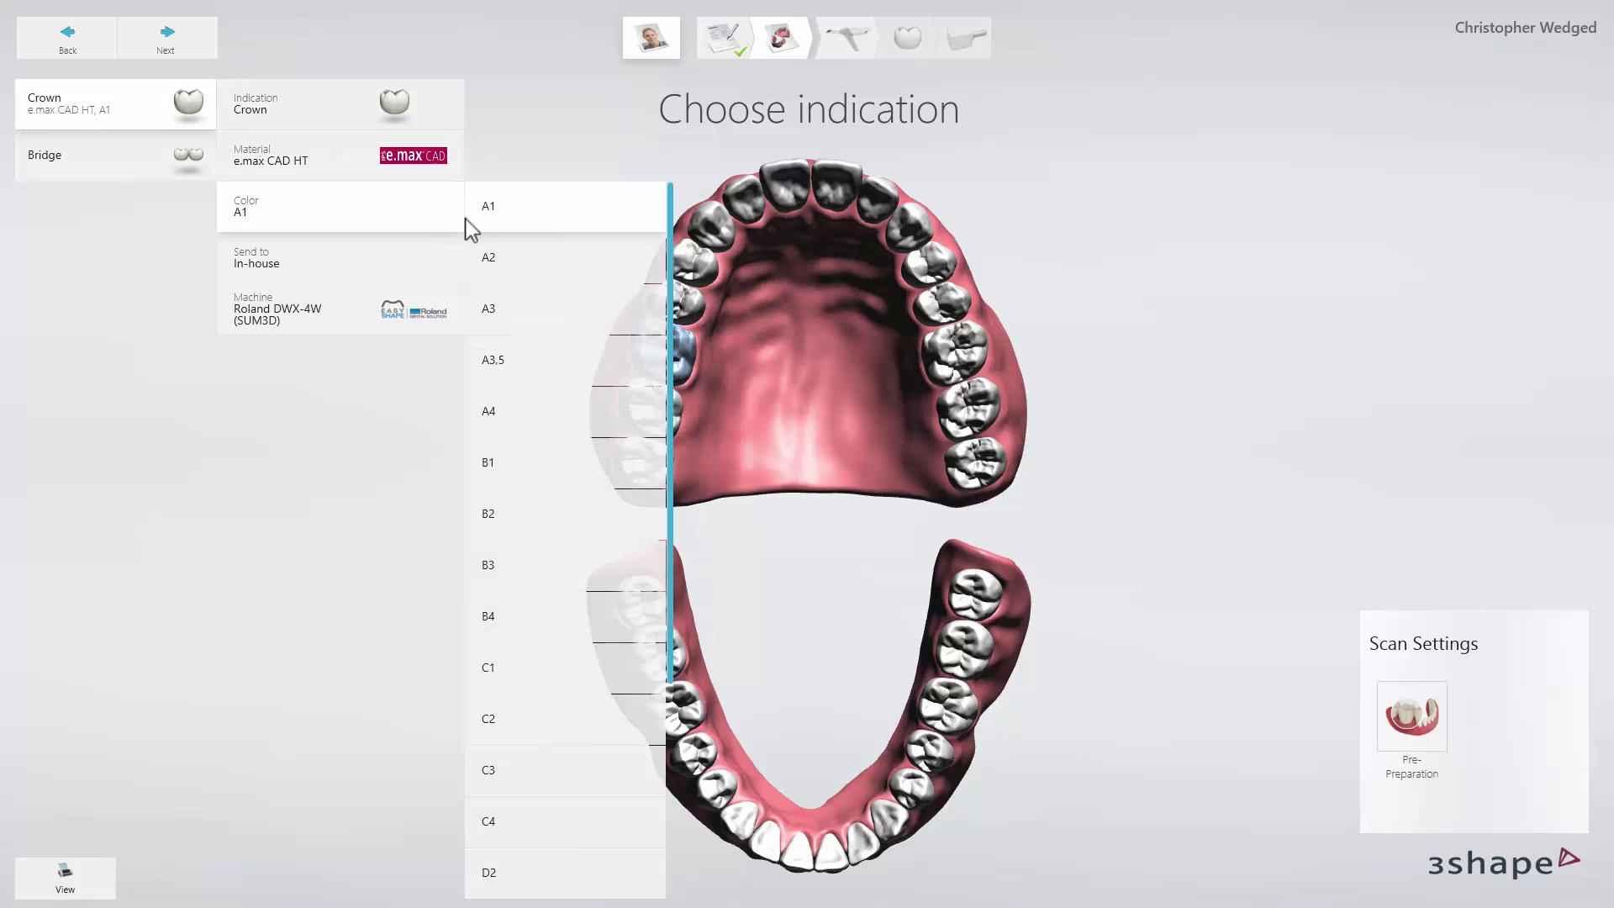
{"action": "left_click", "coordinate": [496, 258]}
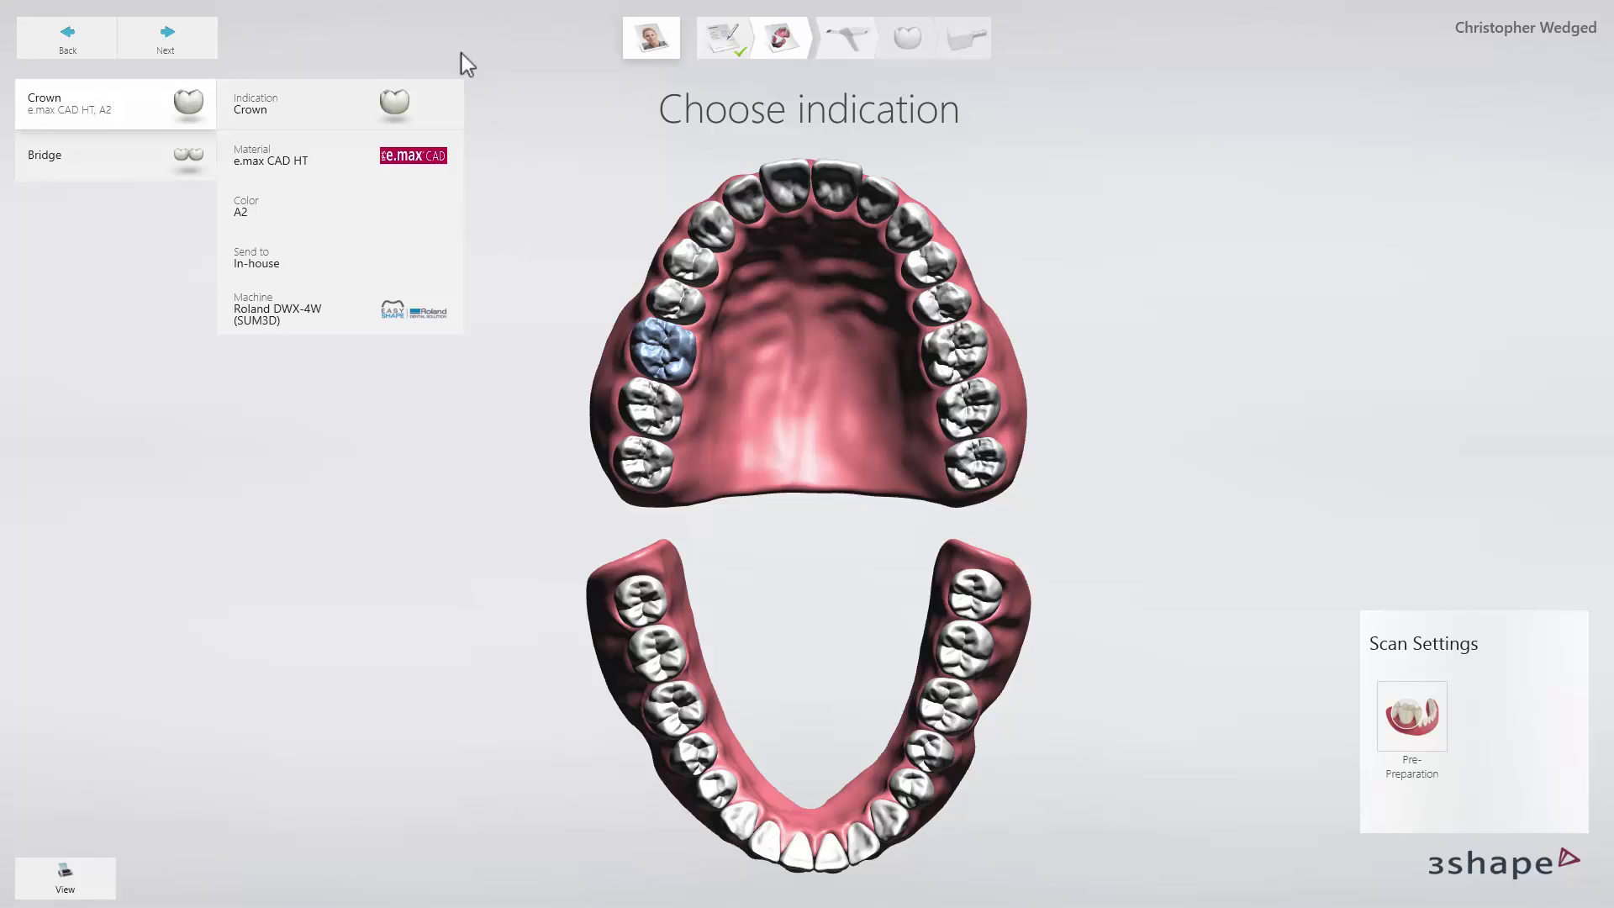
{"action": "left_click", "coordinate": [193, 50]}
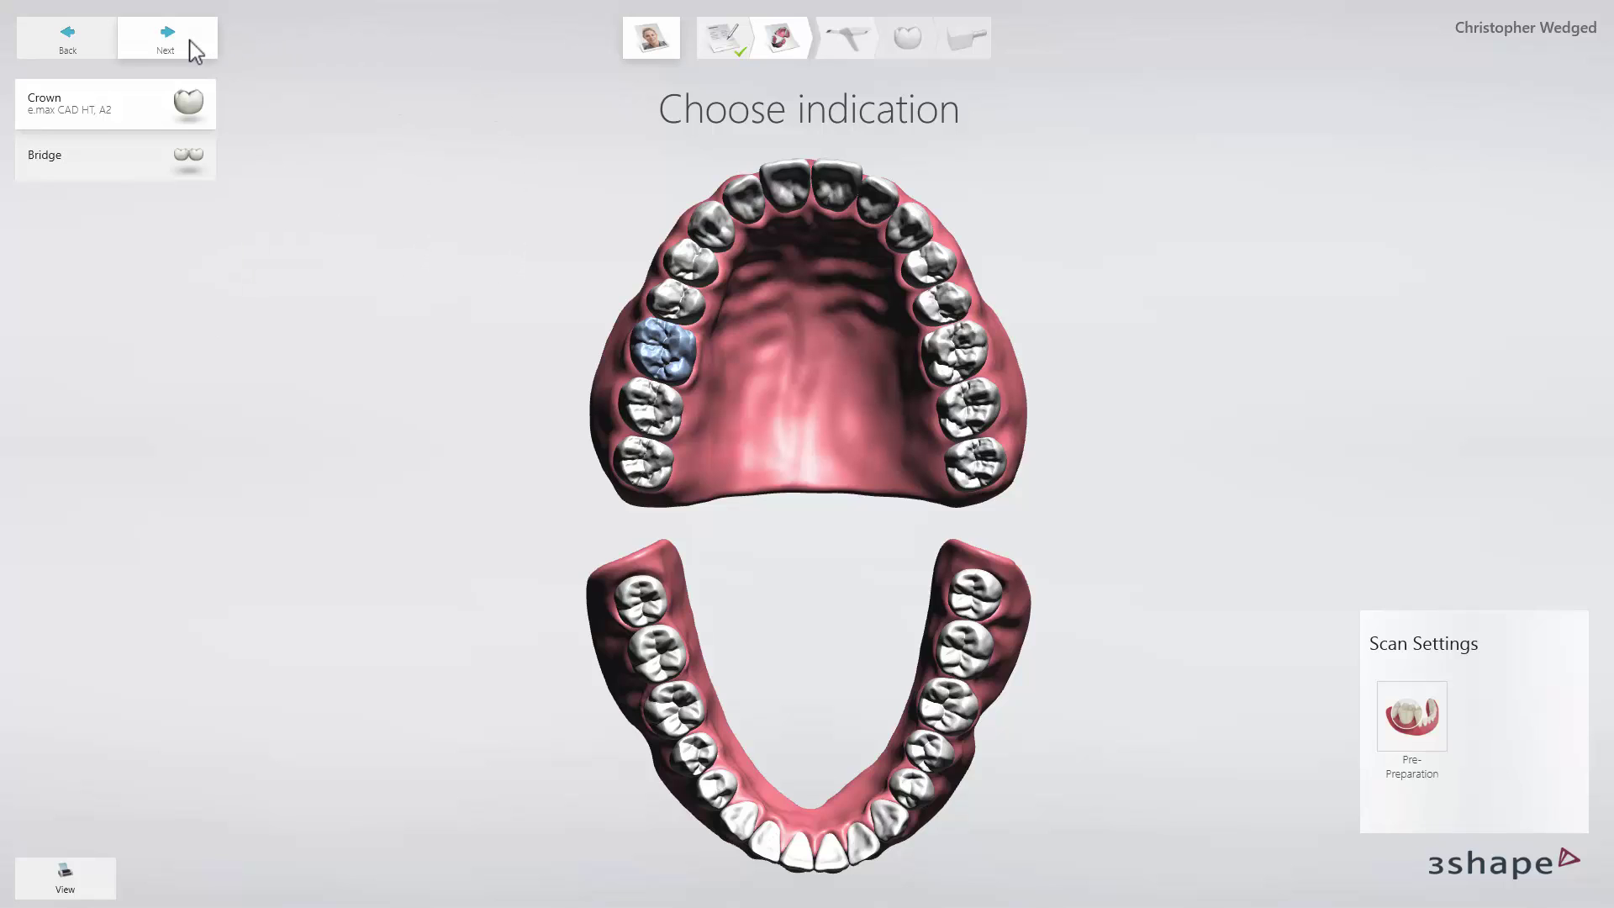
{"action": "left_click", "coordinate": [195, 51]}
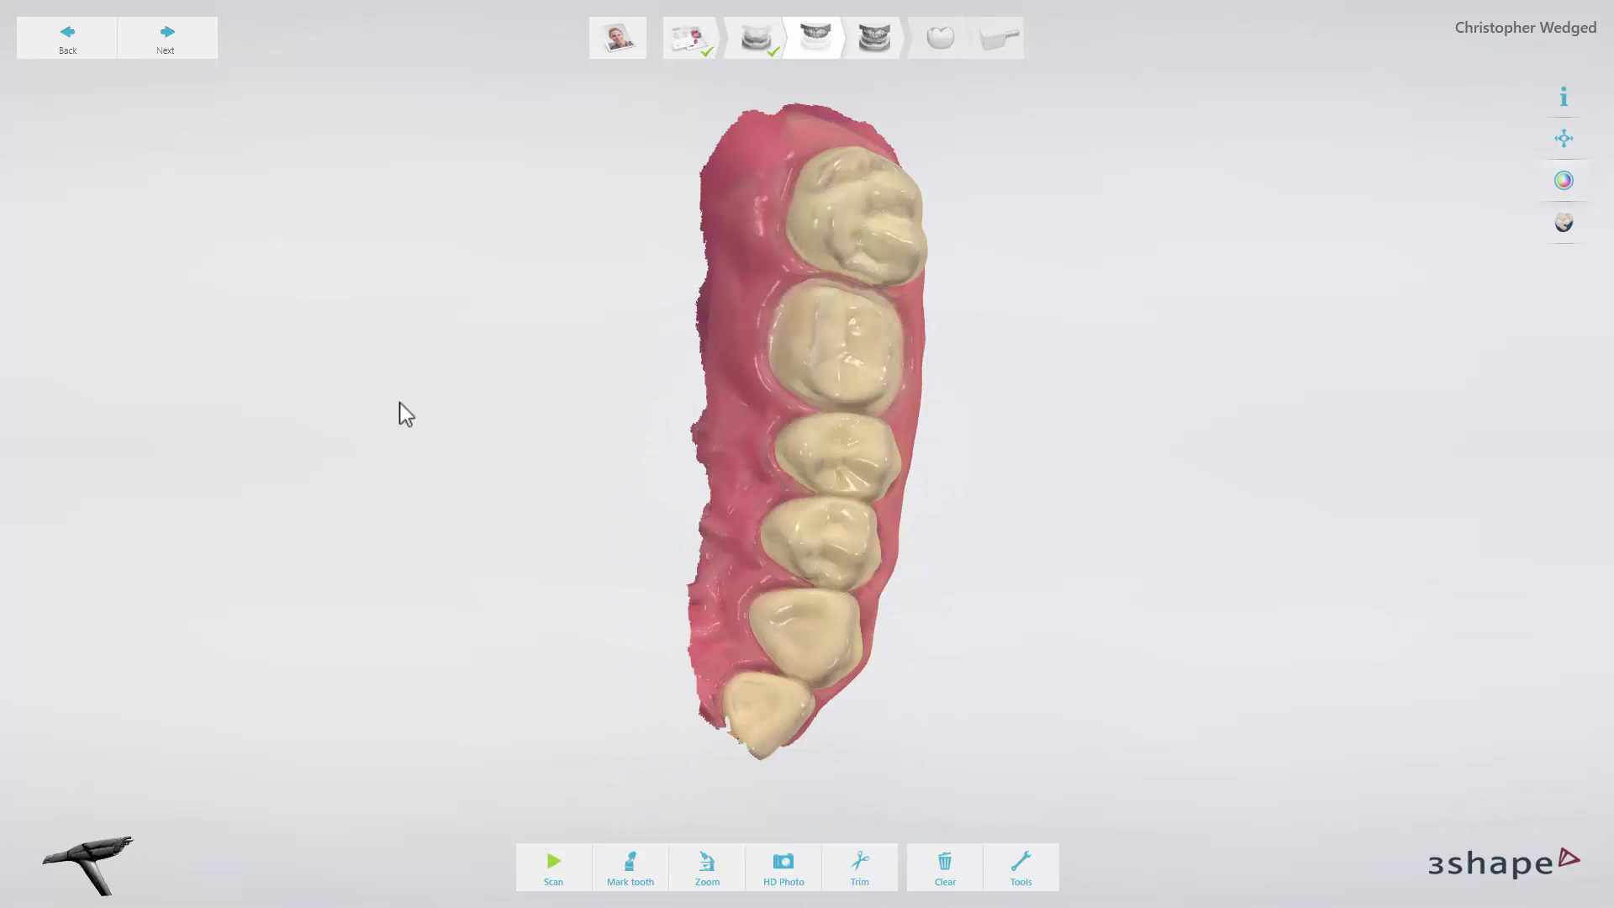
- Label the scanned preparation as tooth 3 and finish bite alignment
{"action": "left_click", "coordinate": [643, 870]}
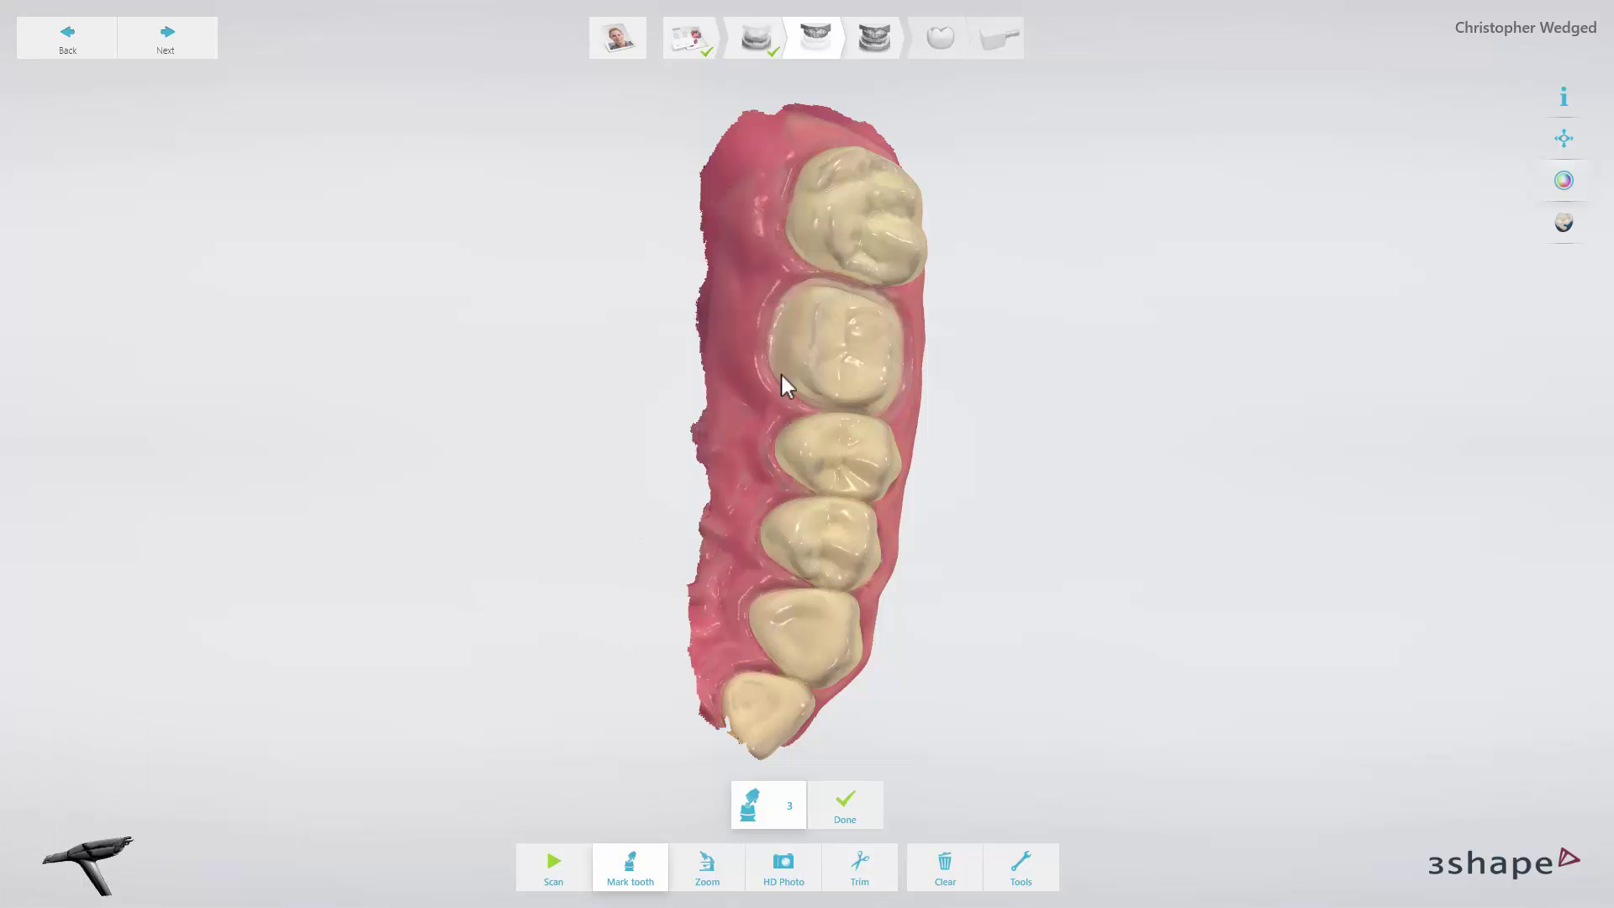
{"action": "left_click", "coordinate": [846, 347]}
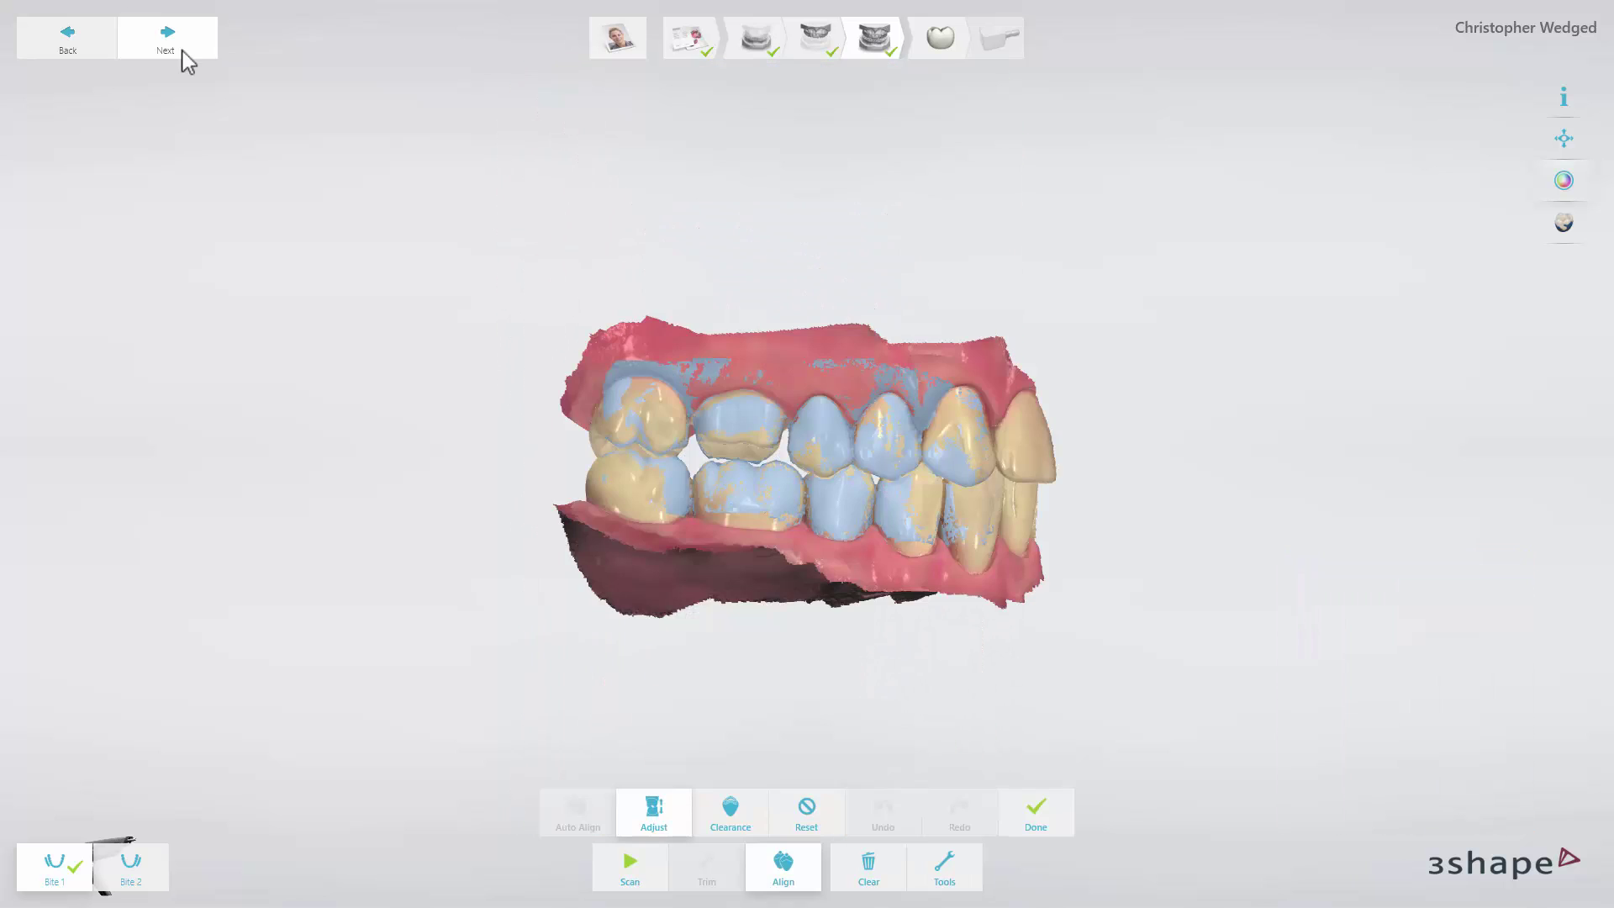
{"action": "left_click", "coordinate": [168, 38]}
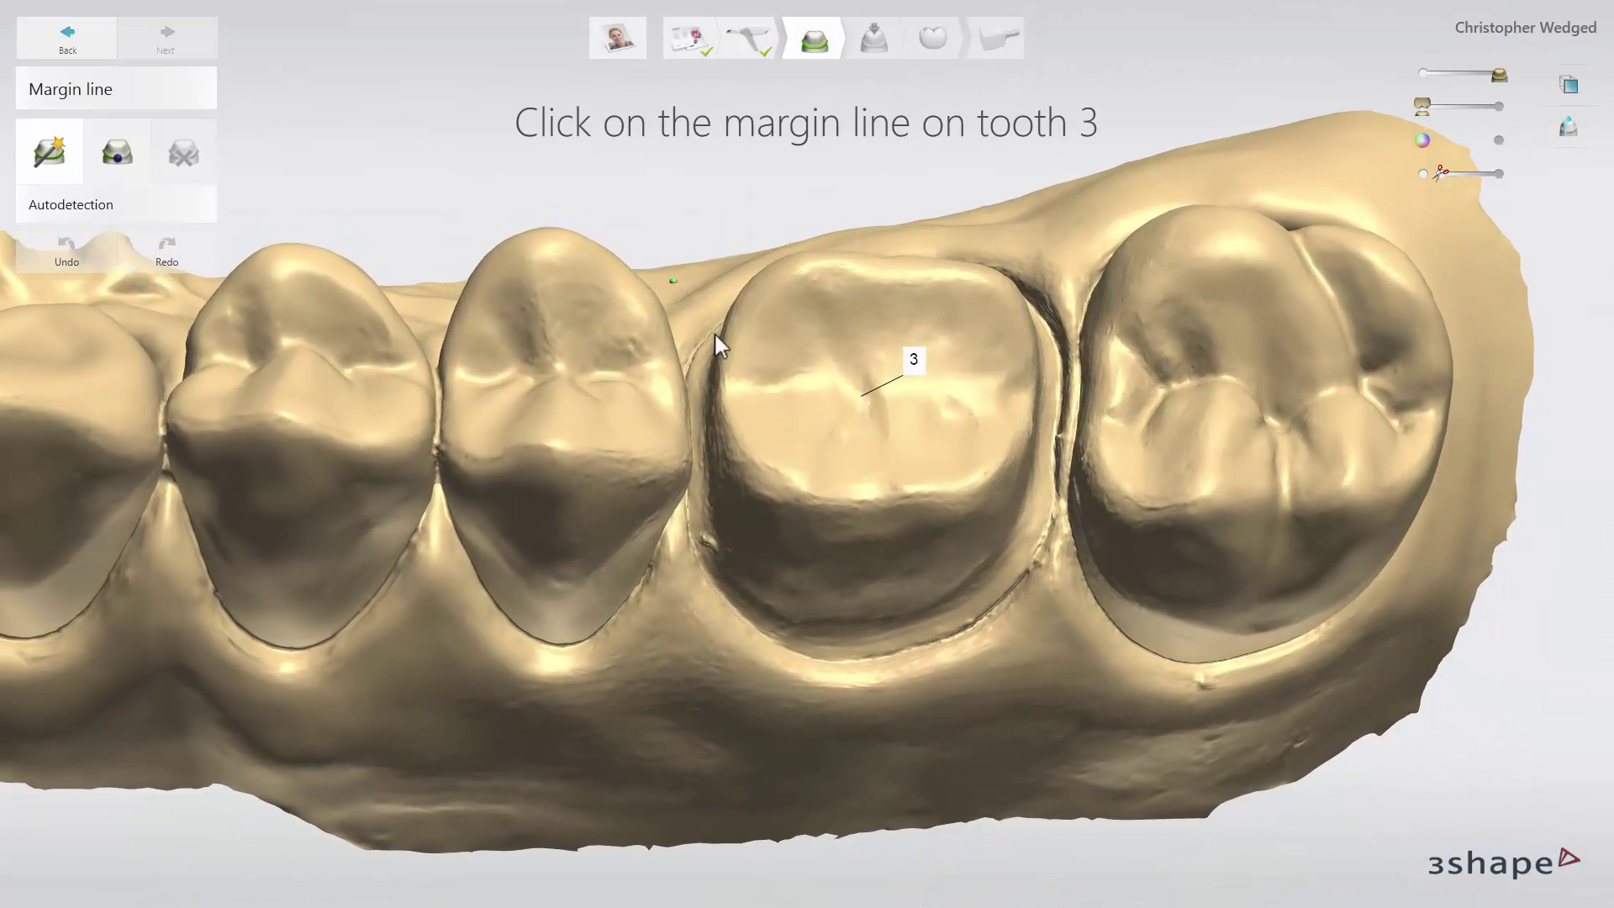
- Detect and refine the margin line around tooth 3's preparation
{"action": "left_click", "coordinate": [800, 456]}
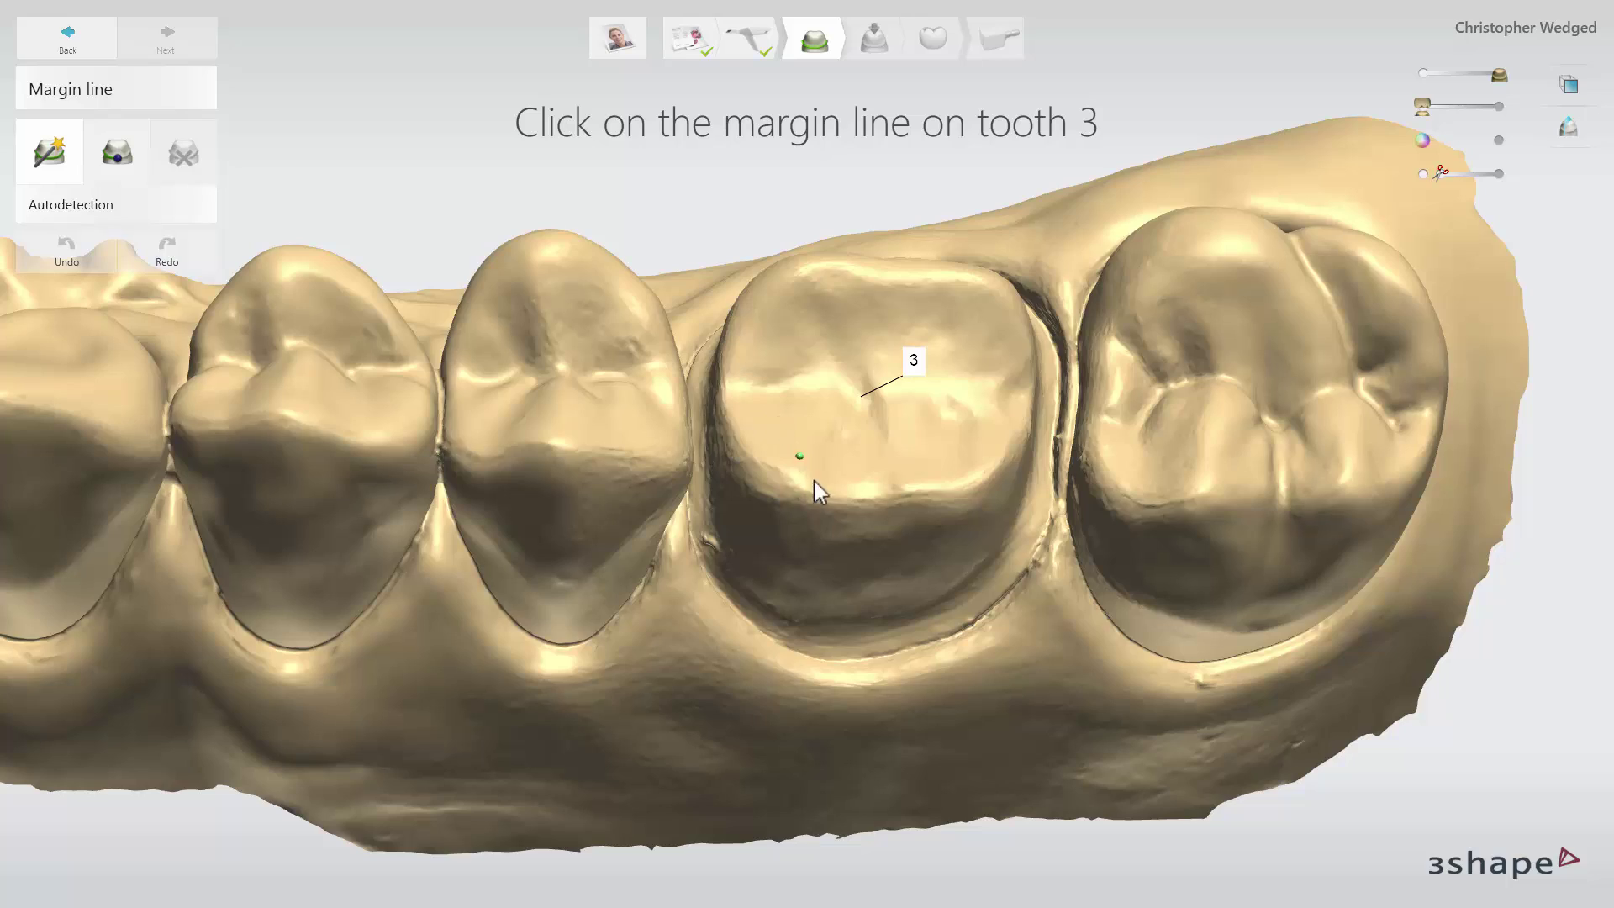
{"action": "left_click", "coordinate": [891, 649]}
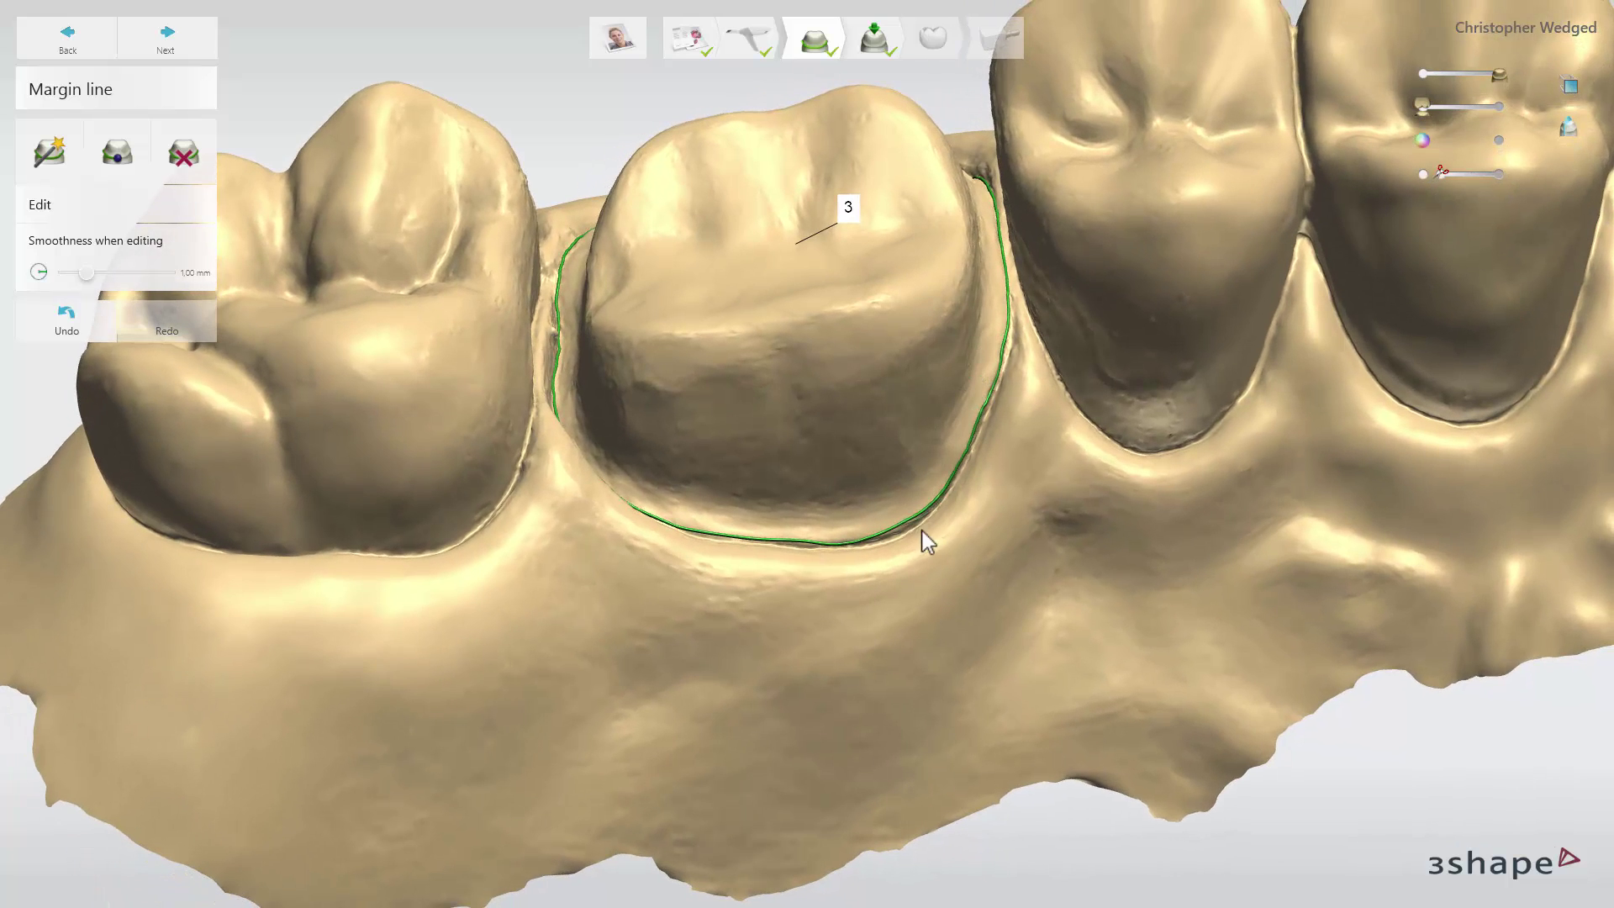
{"action": "left_click", "coordinate": [904, 528]}
{"action": "left_click", "coordinate": [841, 544]}
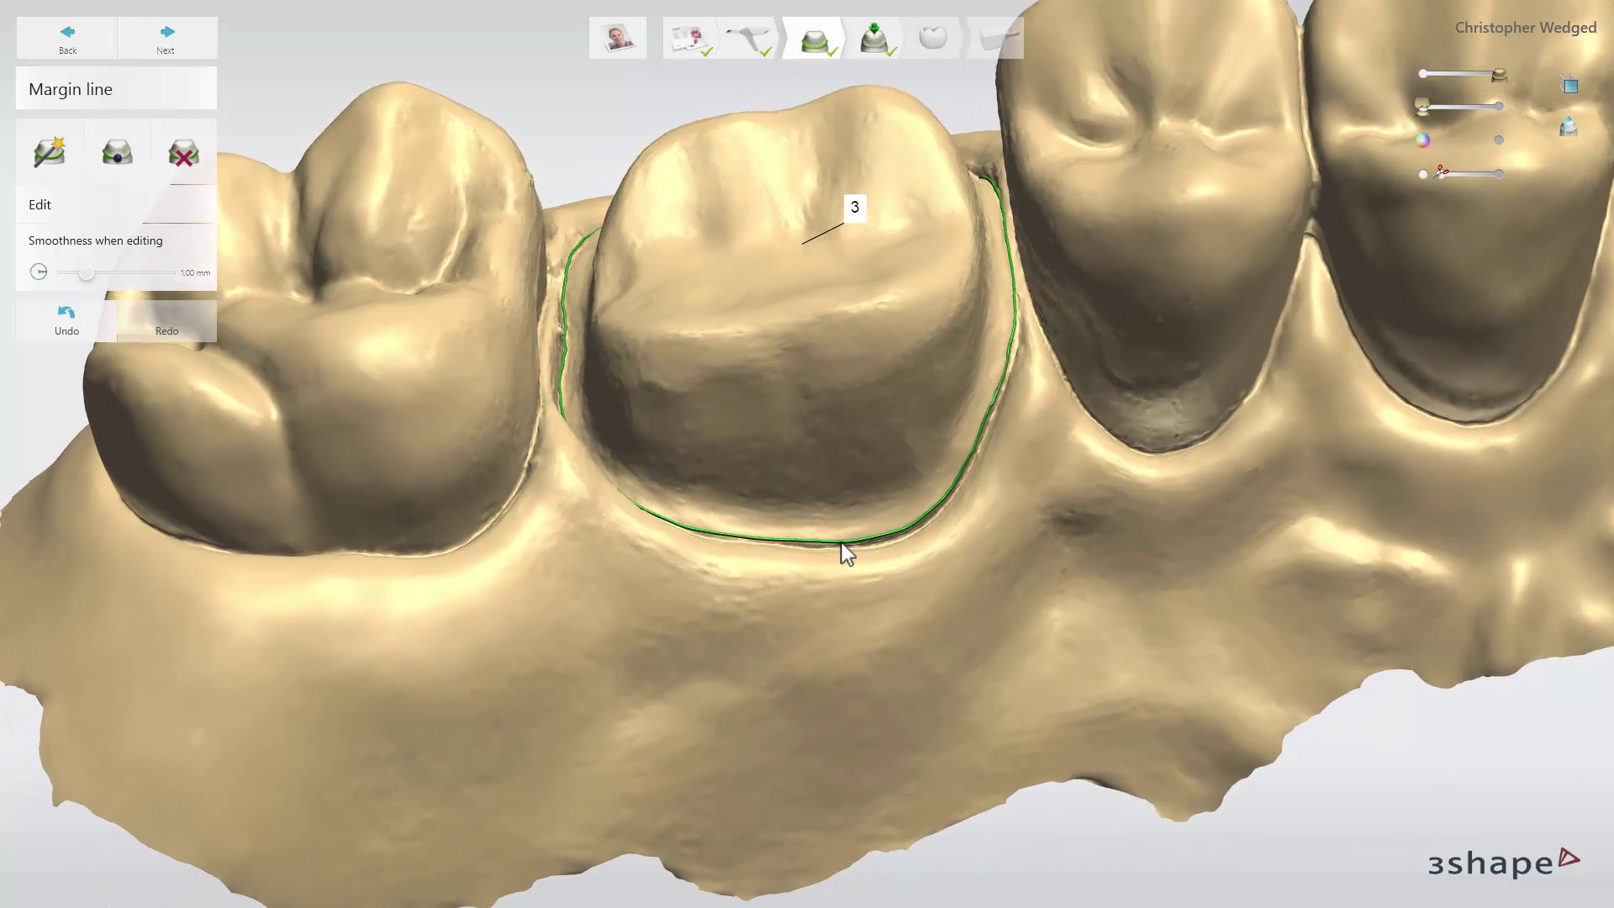
{"action": "left_click", "coordinate": [189, 57]}
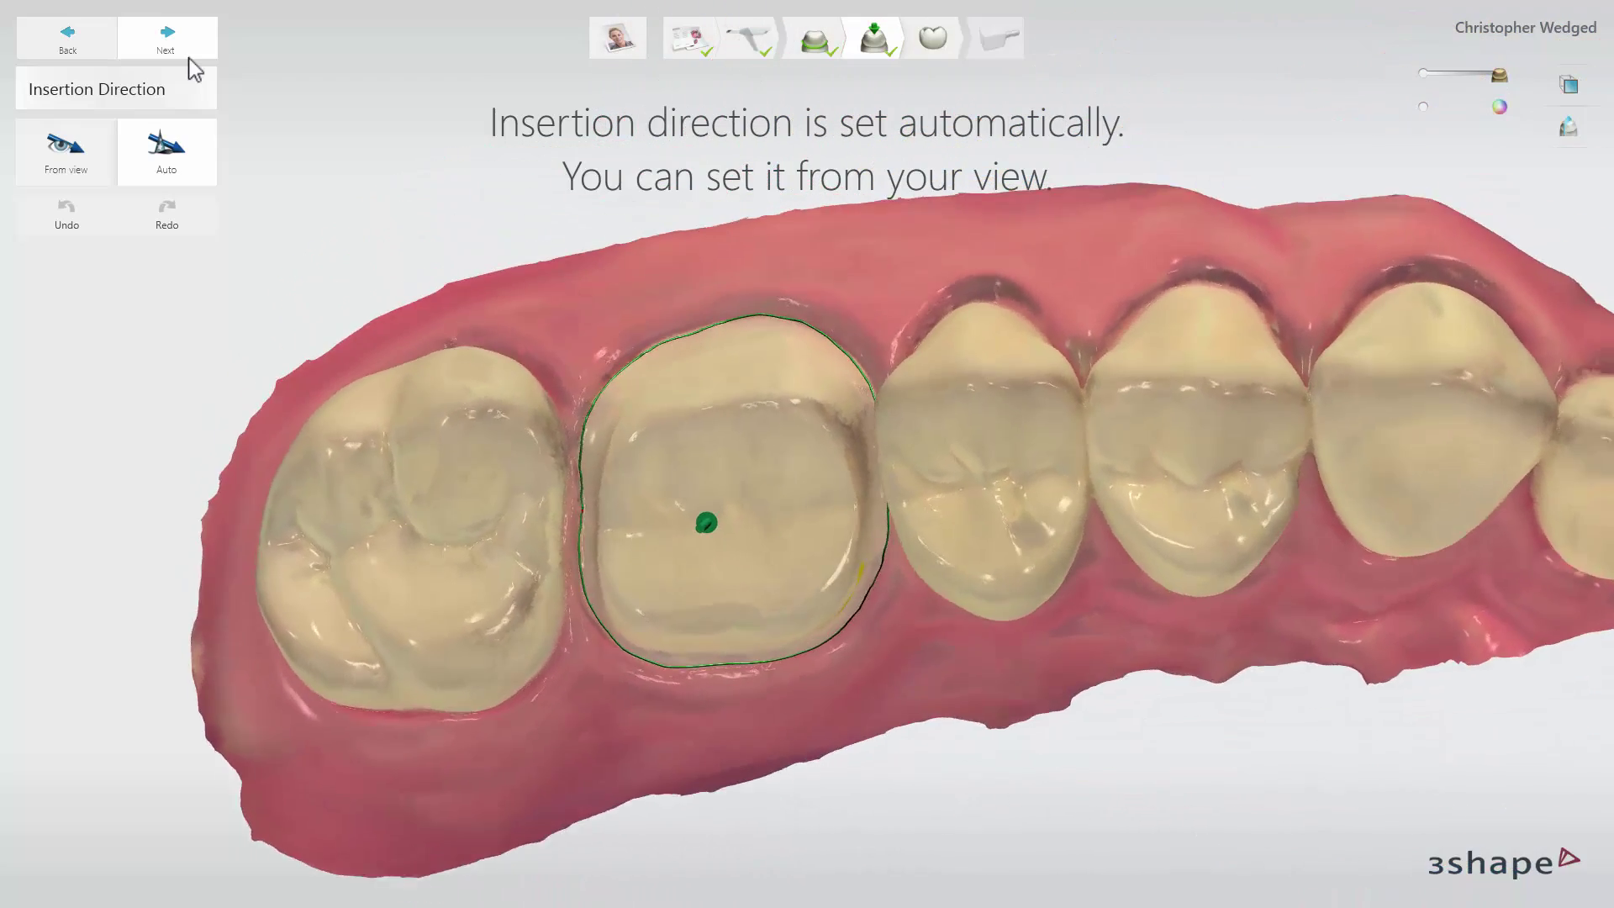
- Accept the automatic insertion direction for the tooth 3 crown
{"action": "left_click", "coordinate": [189, 59]}
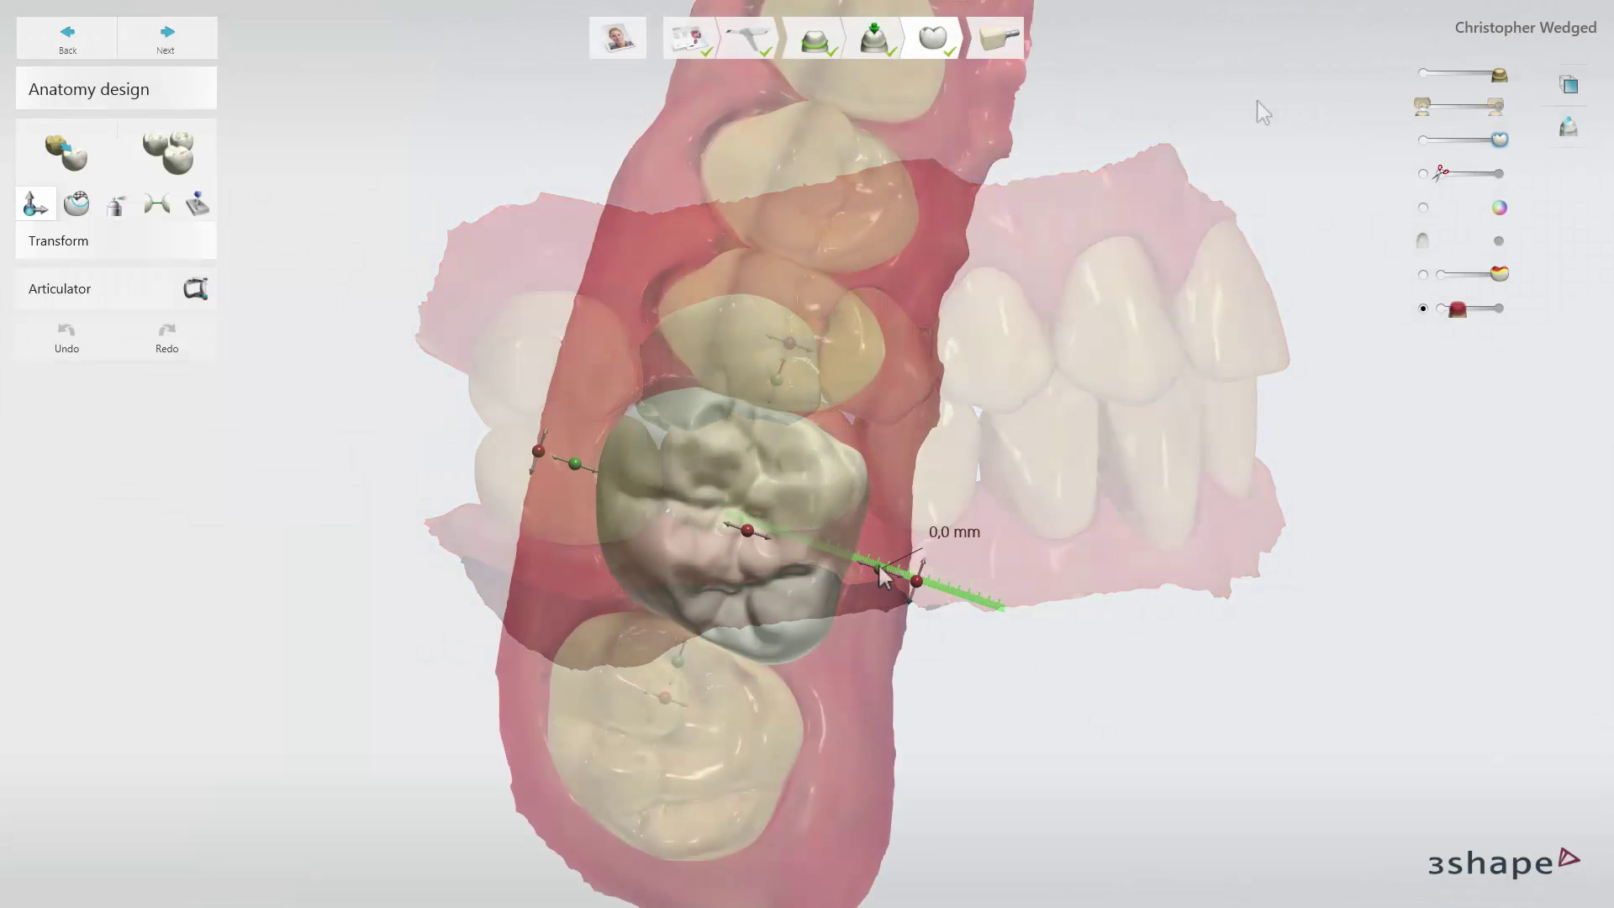
- Nudge and rotate the crown, smooth its surface, and apply the adjacent contact adjustment
{"action": "left_click_drag", "start_coordinate": [882, 576], "coordinate": [923, 597]}
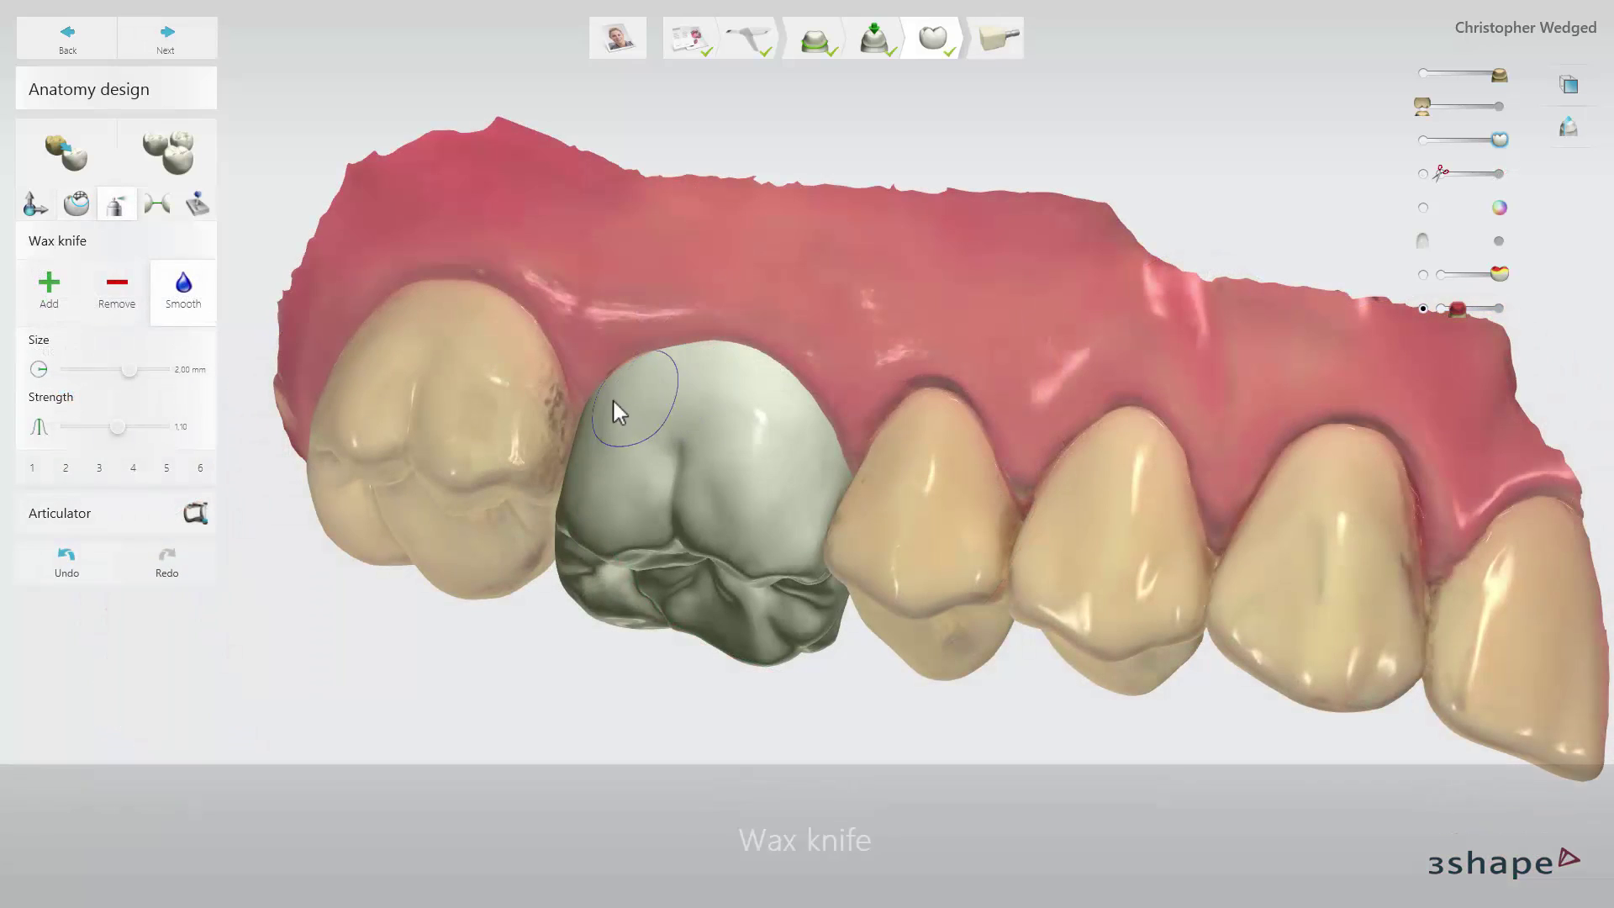
{"action": "left_click_drag", "start_coordinate": [685, 407], "coordinate": [768, 461]}
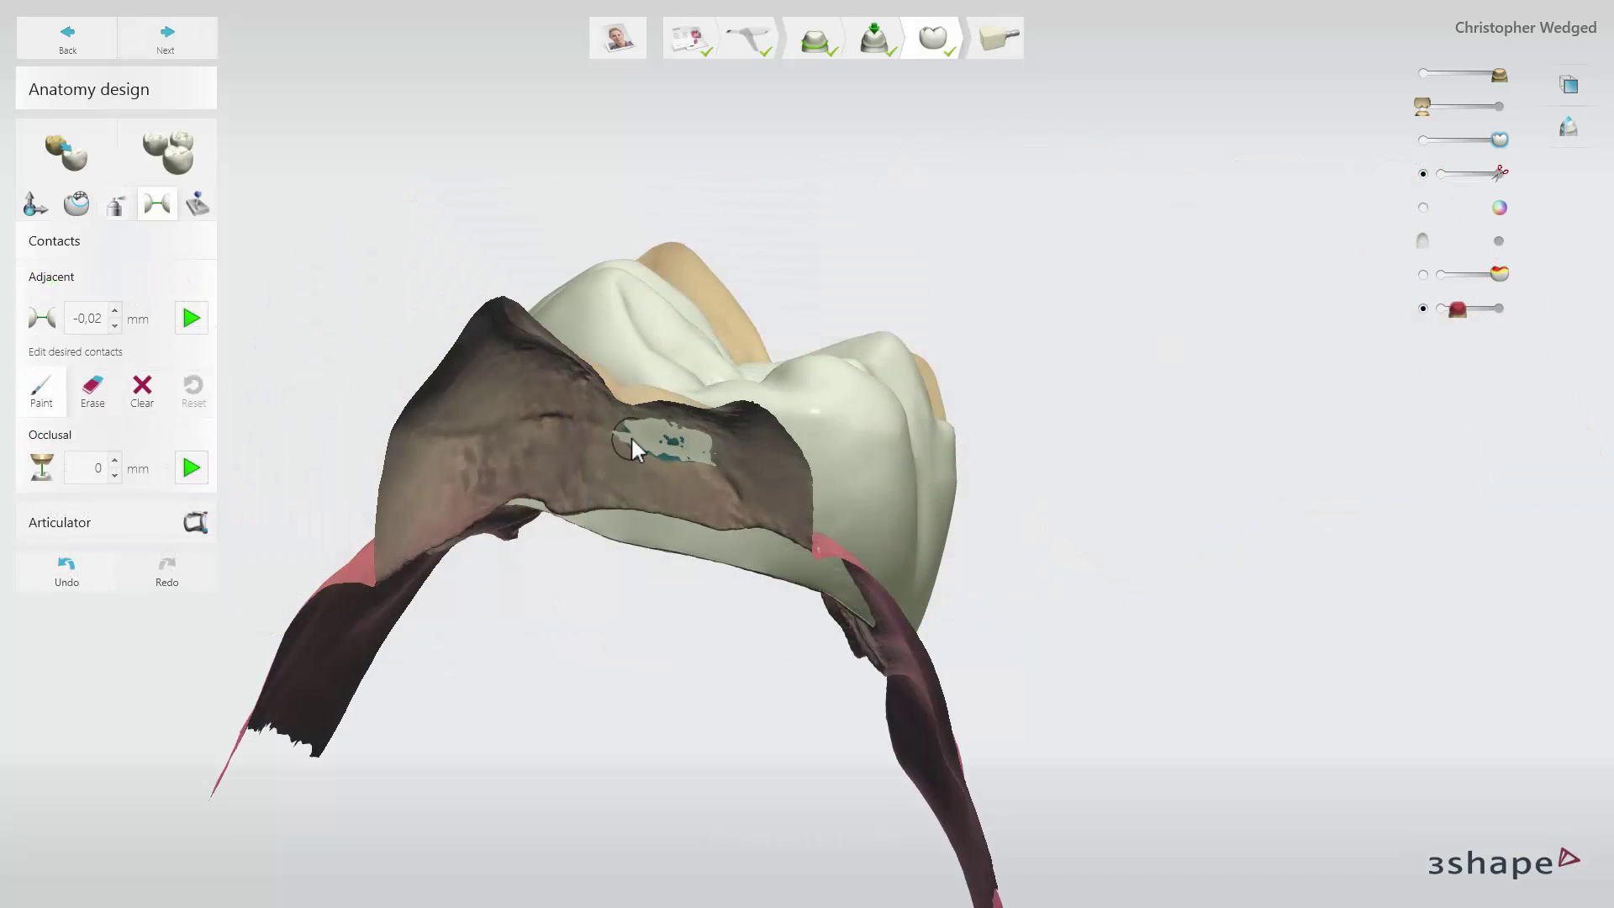
{"action": "left_click_drag", "start_coordinate": [628, 431], "coordinate": [702, 454]}
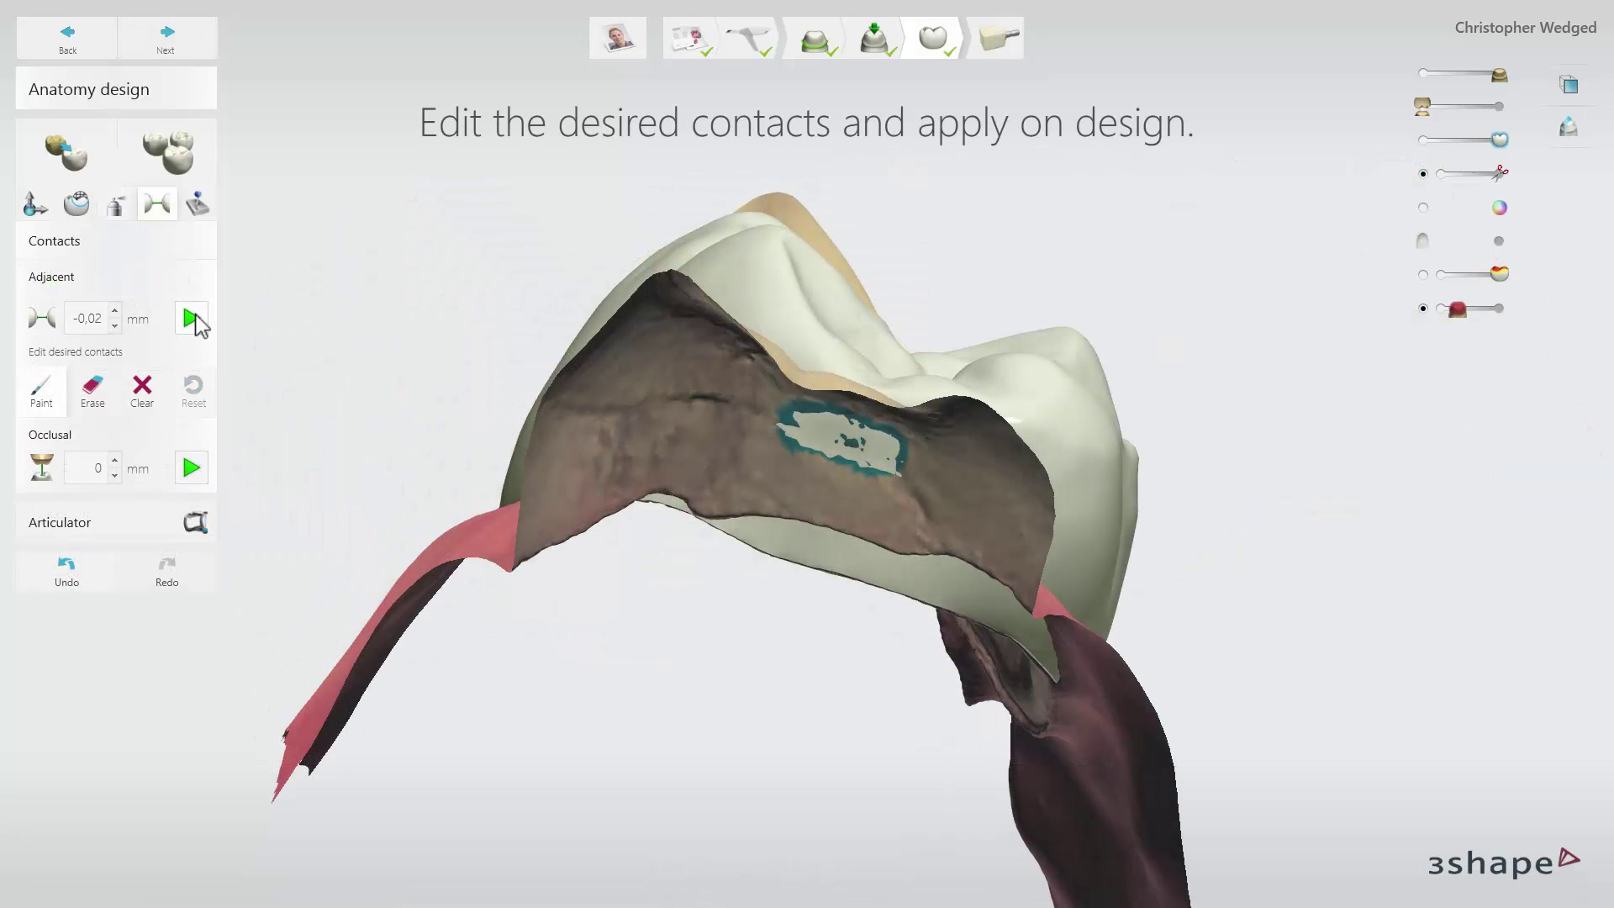
{"action": "left_click", "coordinate": [191, 318]}
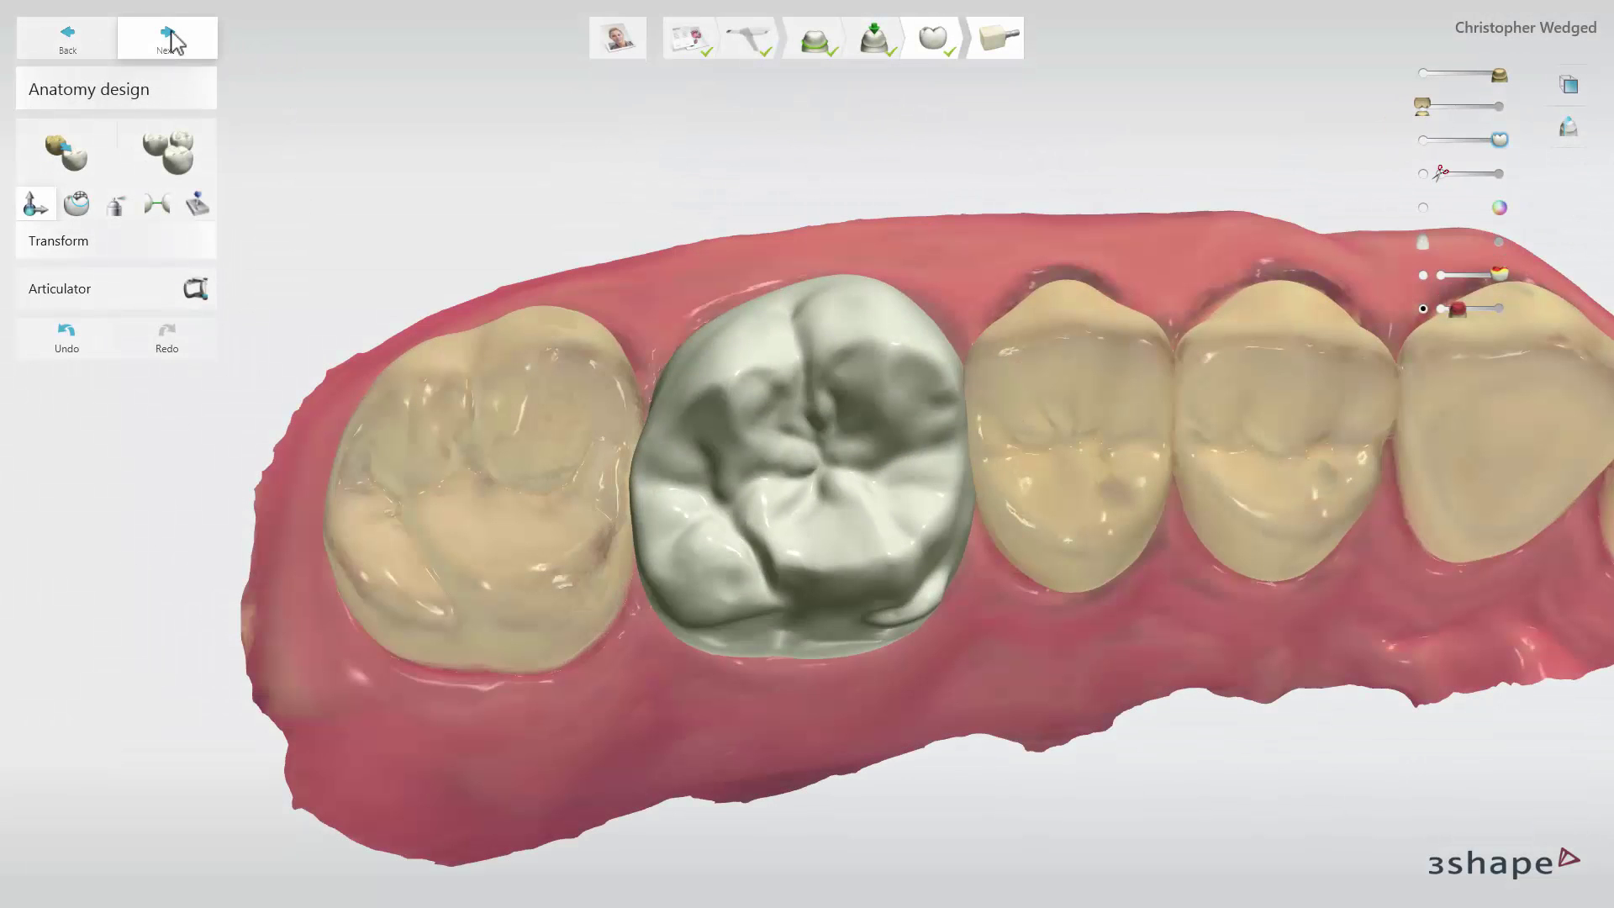
{"action": "left_click", "coordinate": [168, 38]}
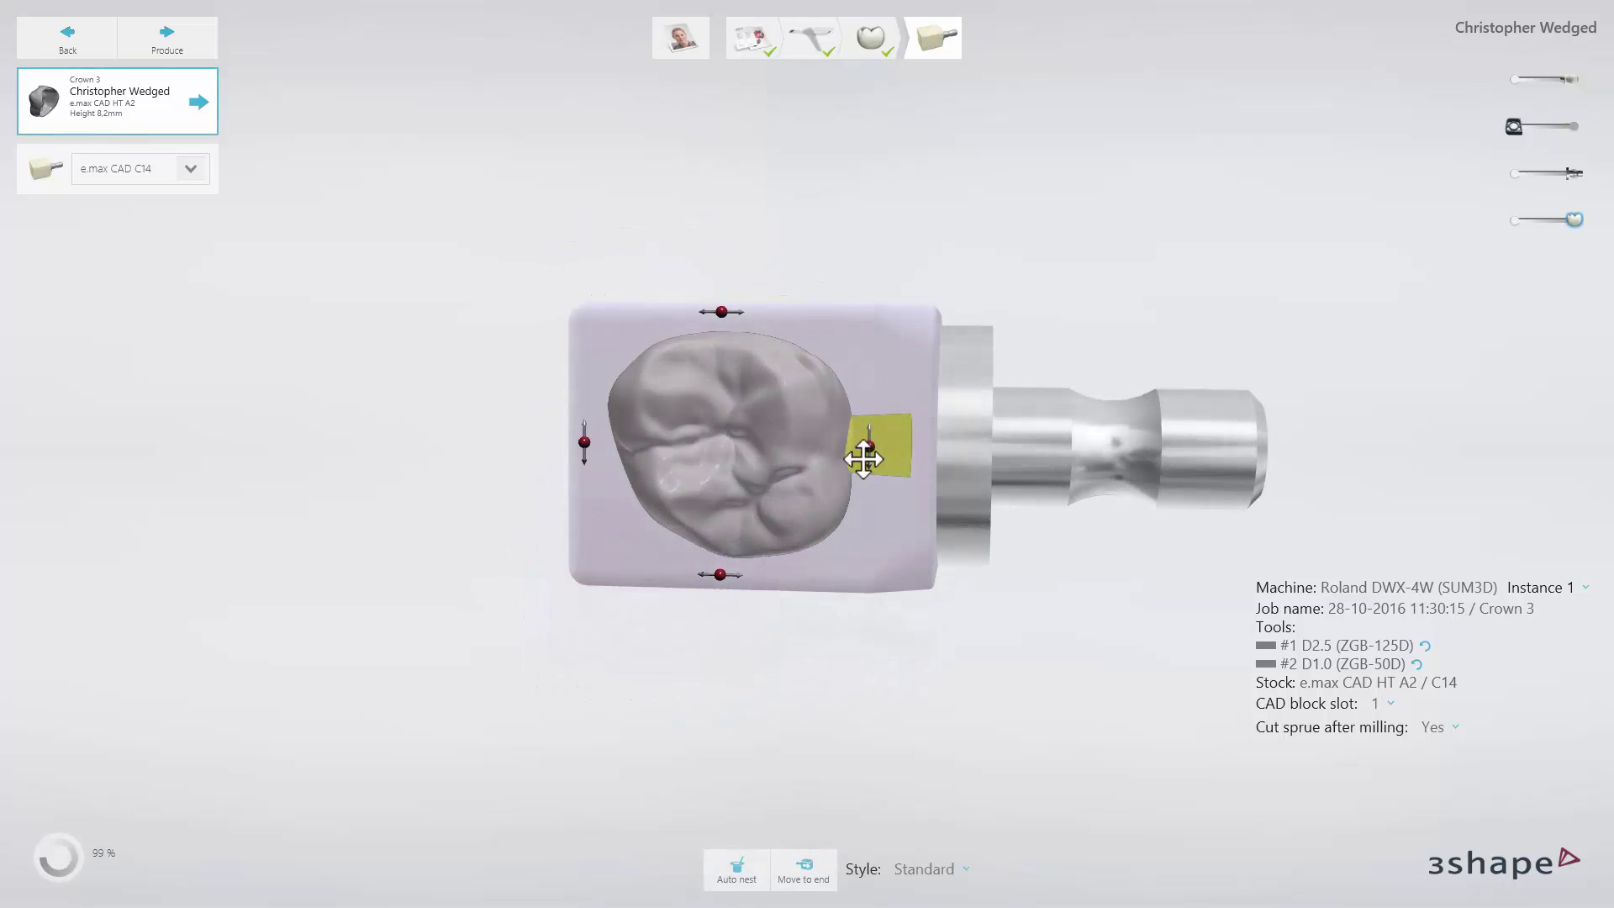
- Shift the sprue along the block edge to rotate the crown within the e.max CAD C14 block
{"action": "mouse_move", "coordinate": [868, 454]}
{"action": "left_mouse_down"}
{"action": "mouse_move", "coordinate": [854, 502]}
{"action": "mouse_move", "coordinate": [866, 428]}
{"action": "mouse_move", "coordinate": [858, 460]}
{"action": "left_mouse_up"}
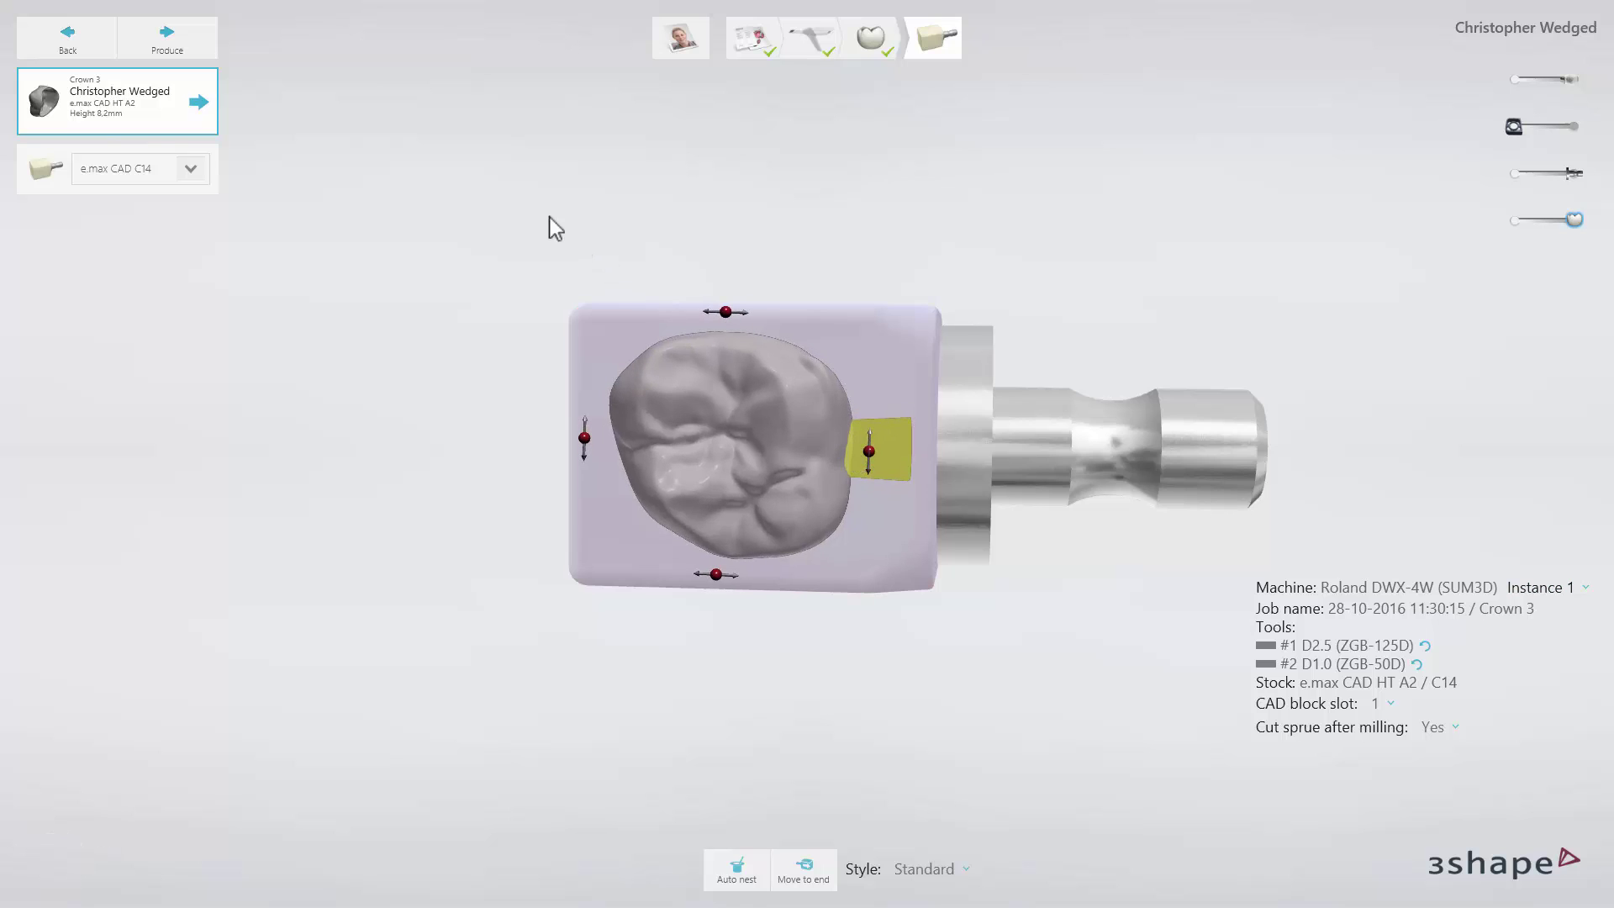